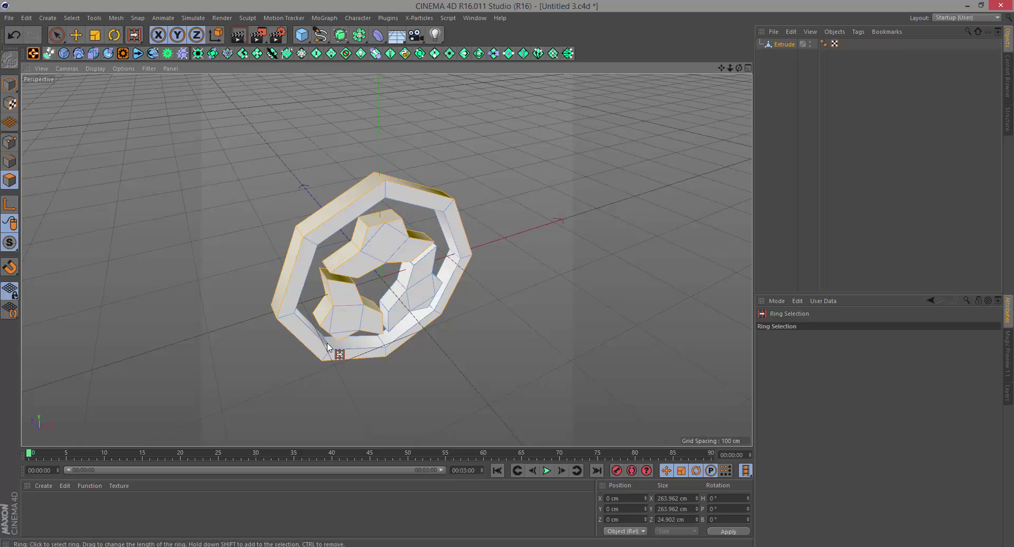
Add the remaining inner side faces of the emblem to the ring selection and store it as a polygon selection tag.
click(370, 347)
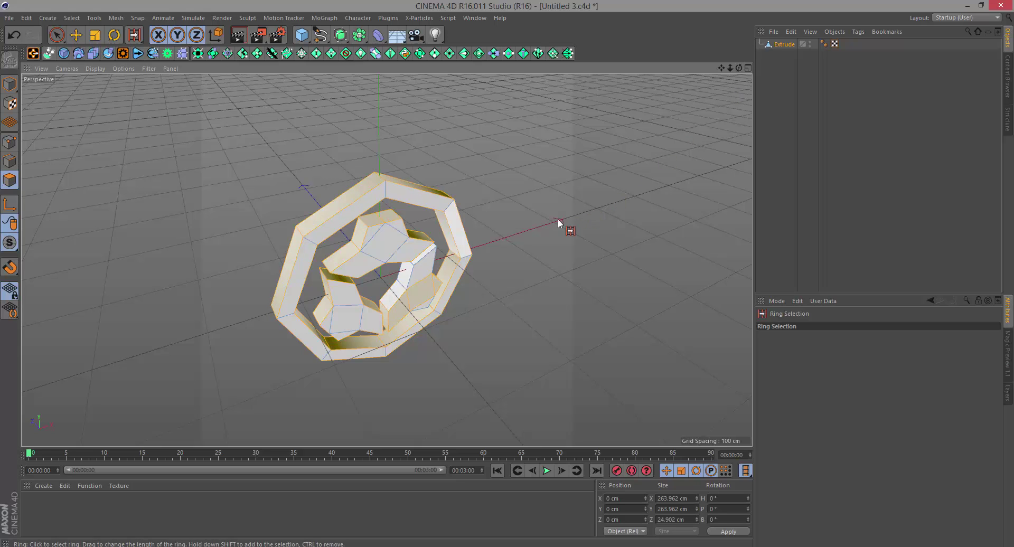
key(ctrl+z)
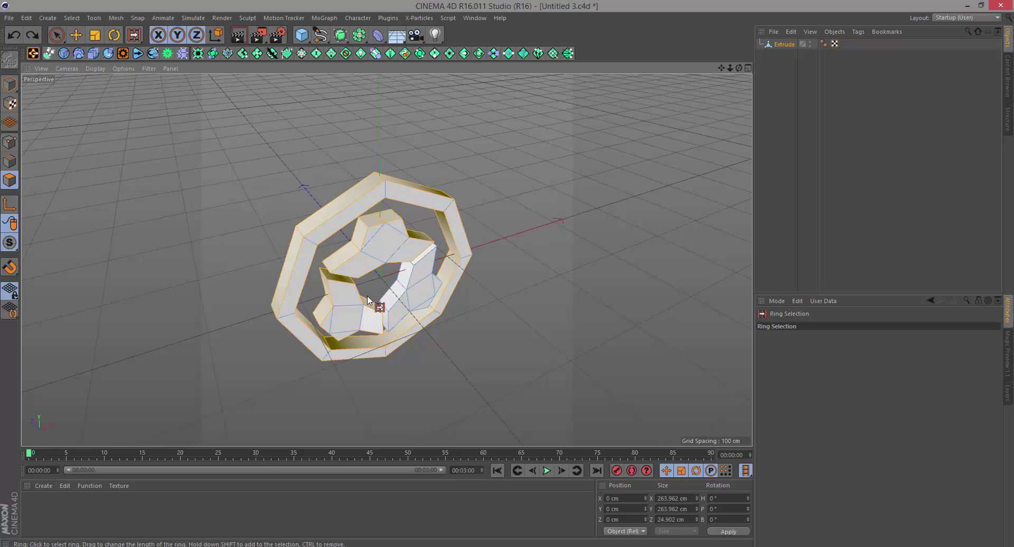
click(402, 288)
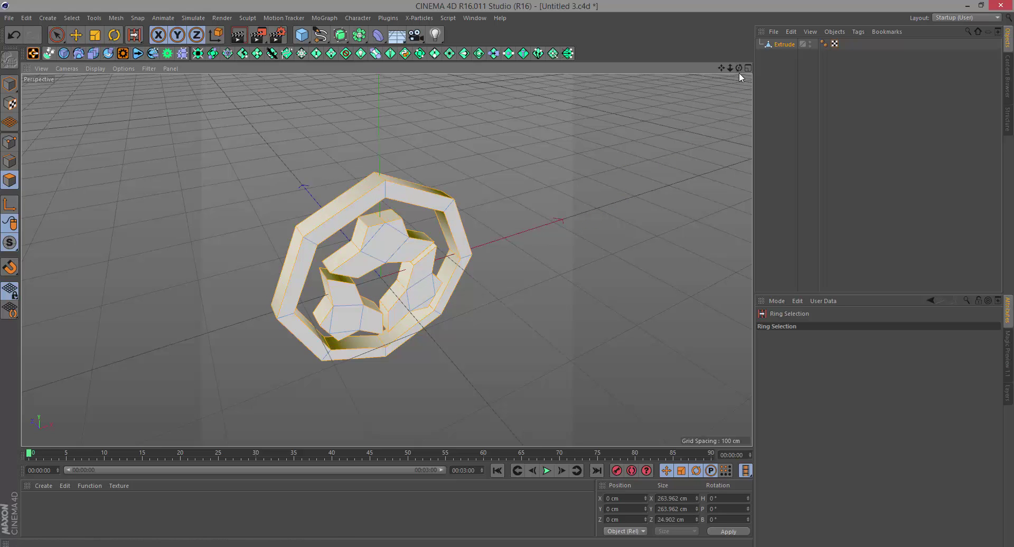
drag(739, 69, 705, 83)
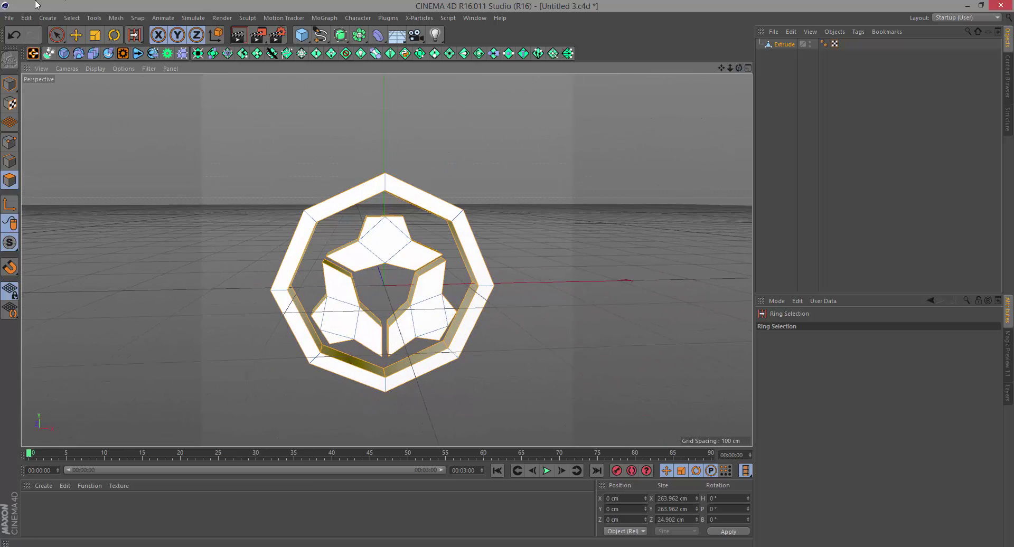
click(72, 18)
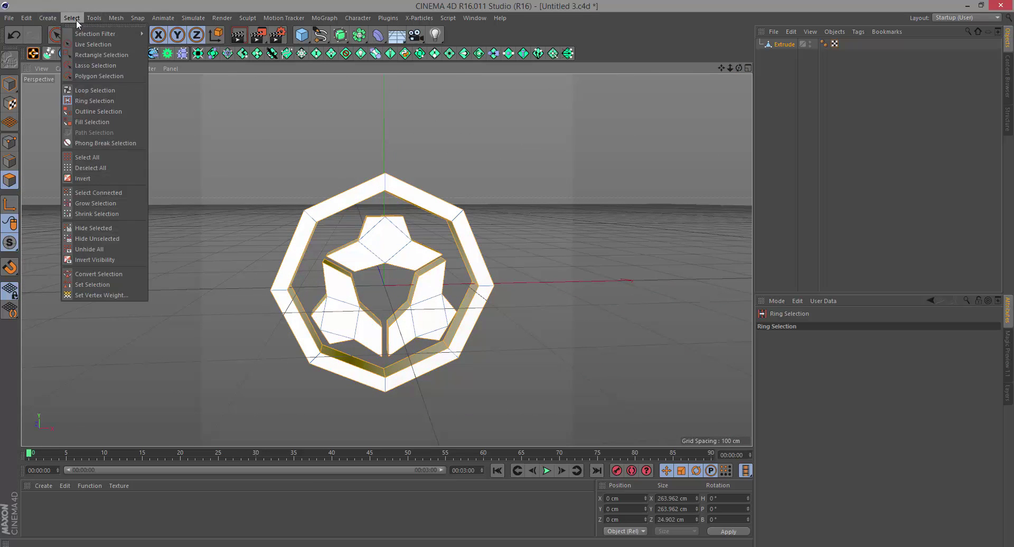
click(84, 287)
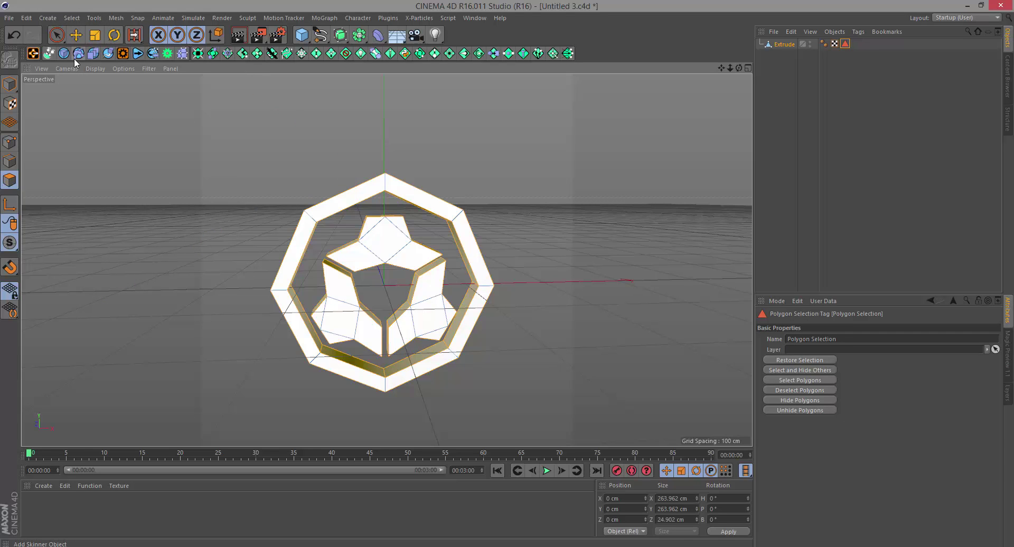
Add an X-Particles System object and create an Emitter inside it.
click(123, 53)
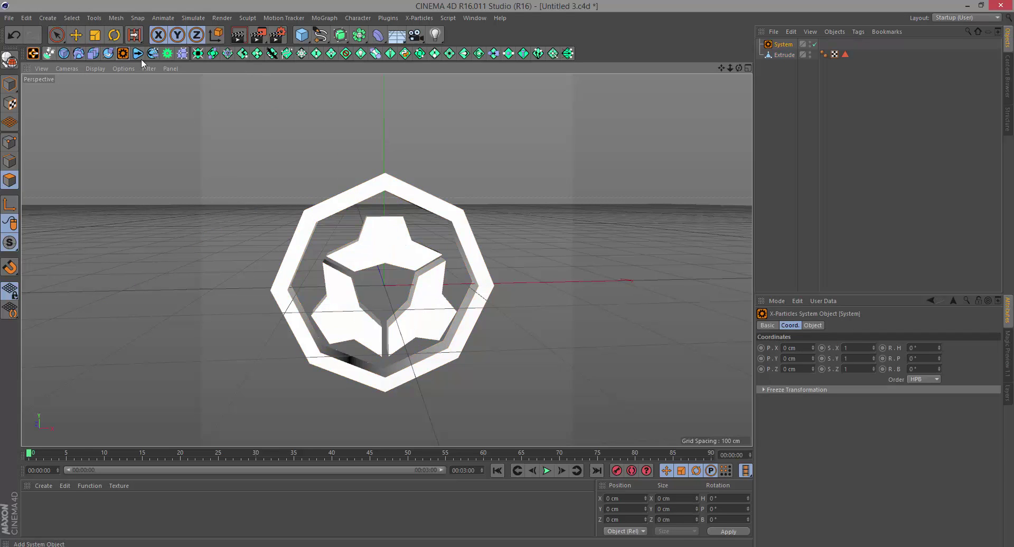
click(809, 326)
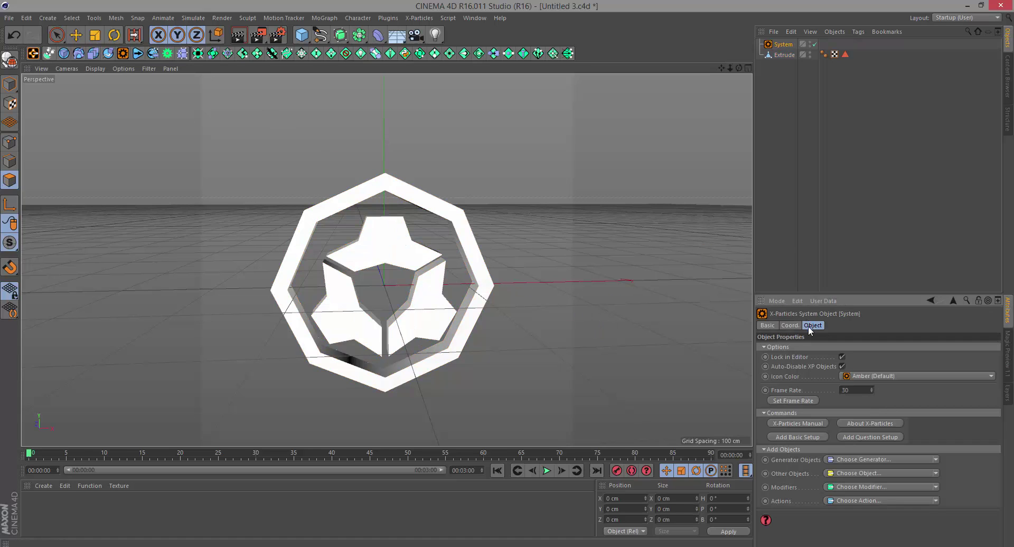
click(938, 458)
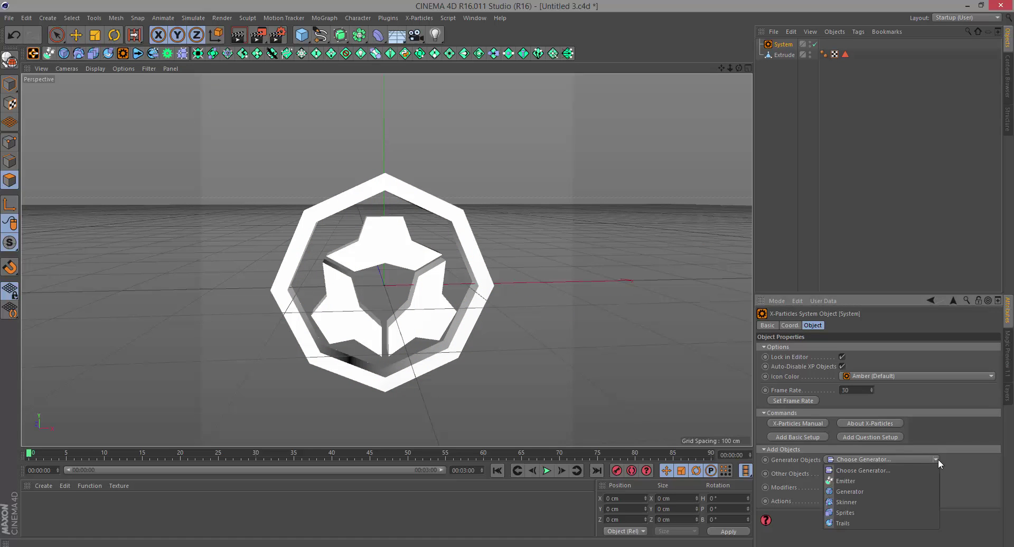
click(882, 483)
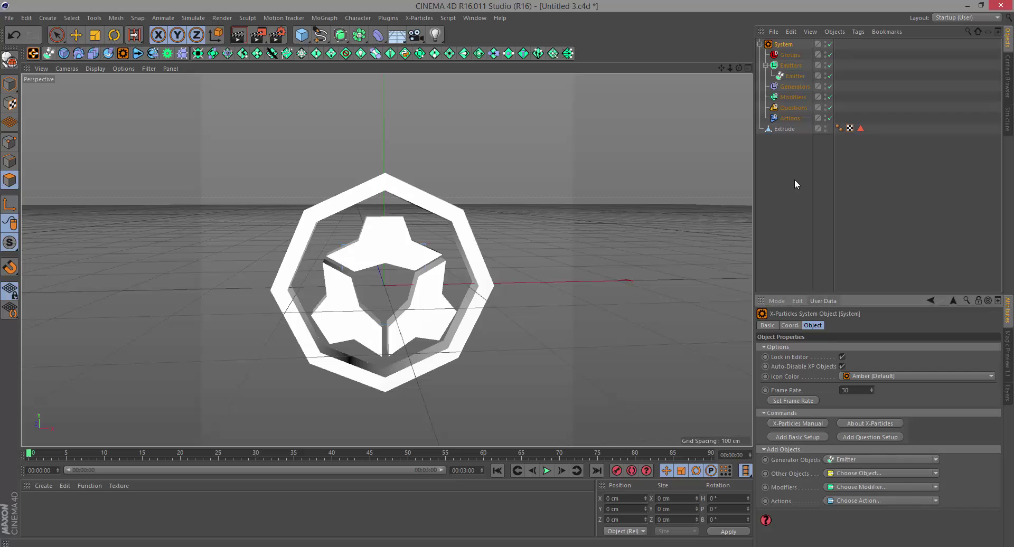
Set the emitter shape to Object, emitting from the Polygon Area of the Extrude object's Polygon Selection, and preview the animation from the start.
click(795, 76)
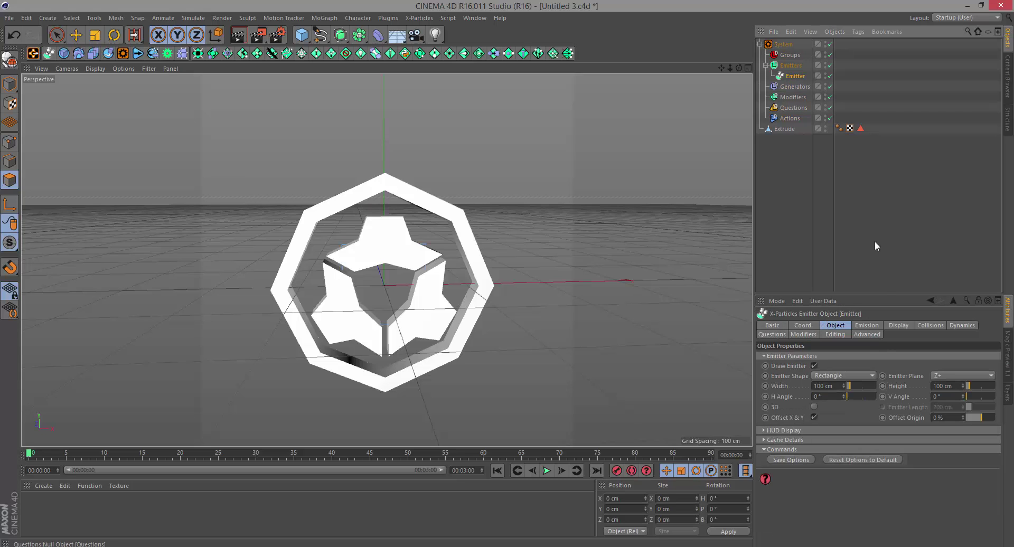
click(823, 376)
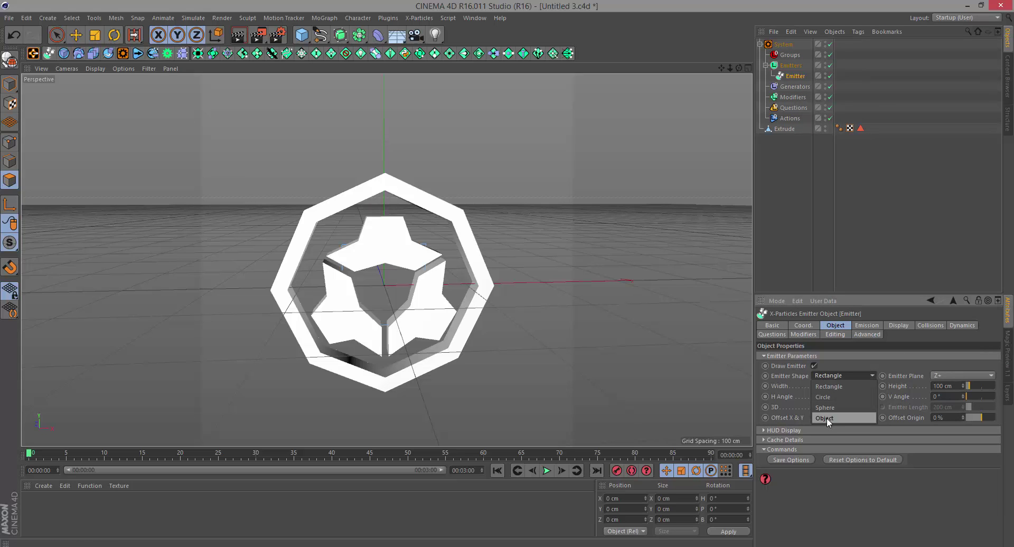
click(826, 417)
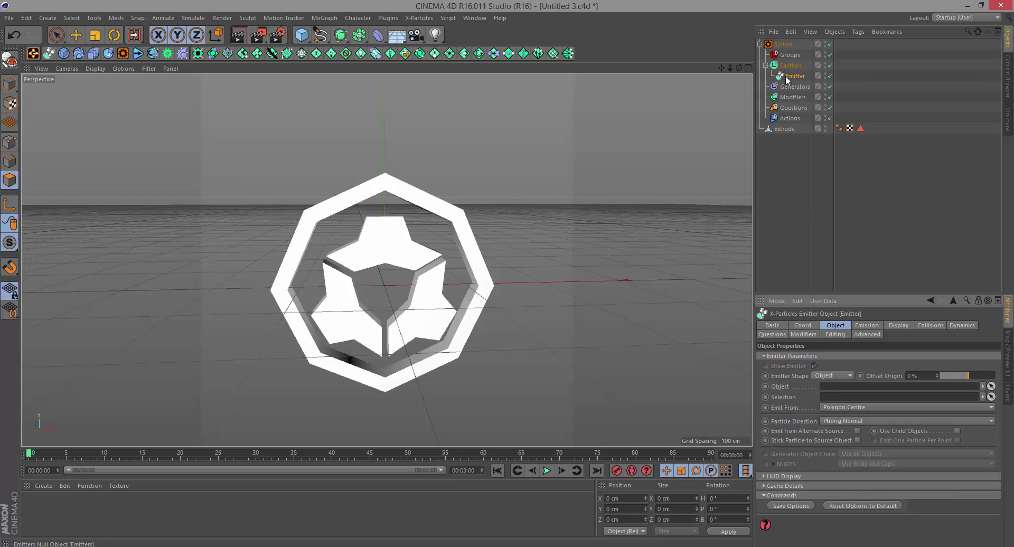
drag(781, 128, 838, 389)
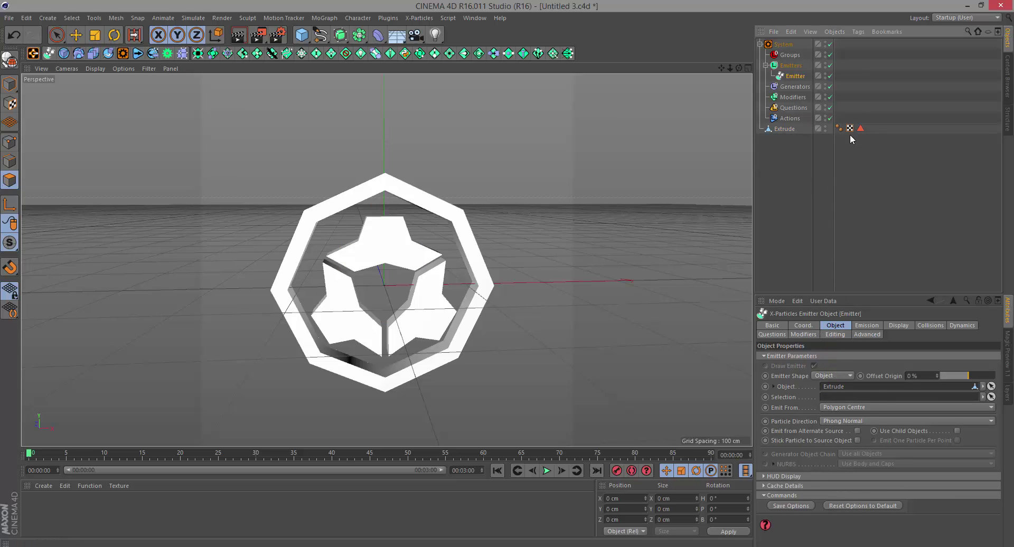
drag(859, 128, 838, 404)
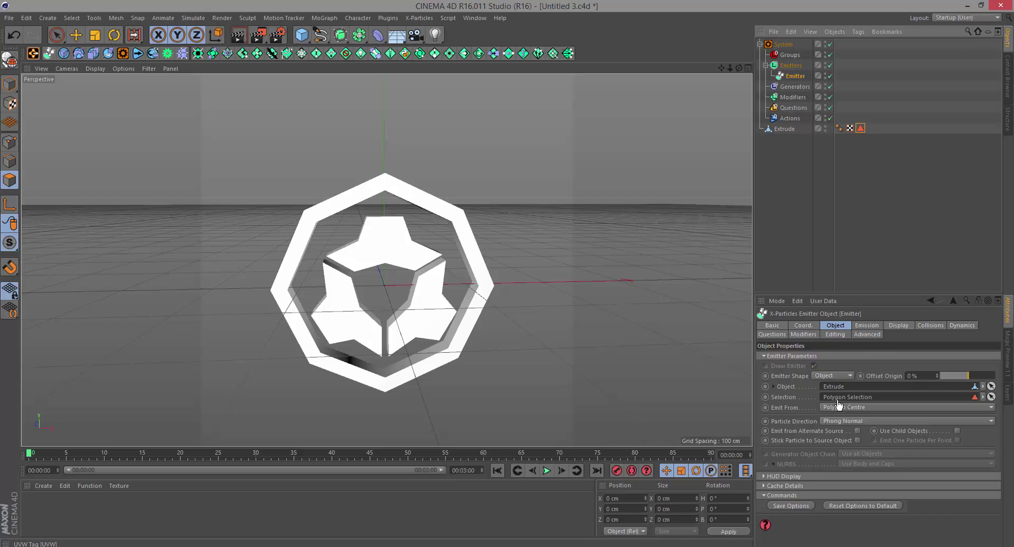
click(845, 406)
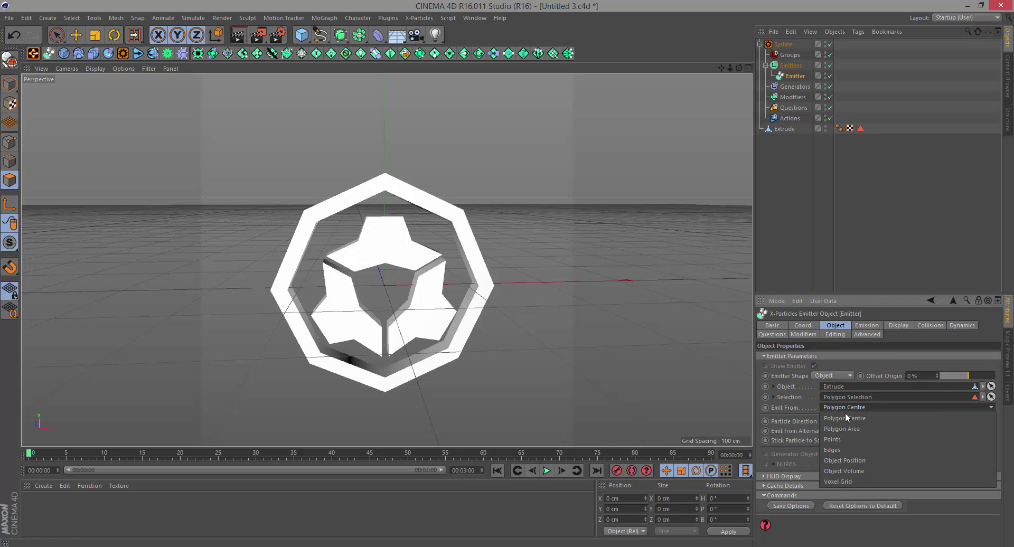
click(847, 426)
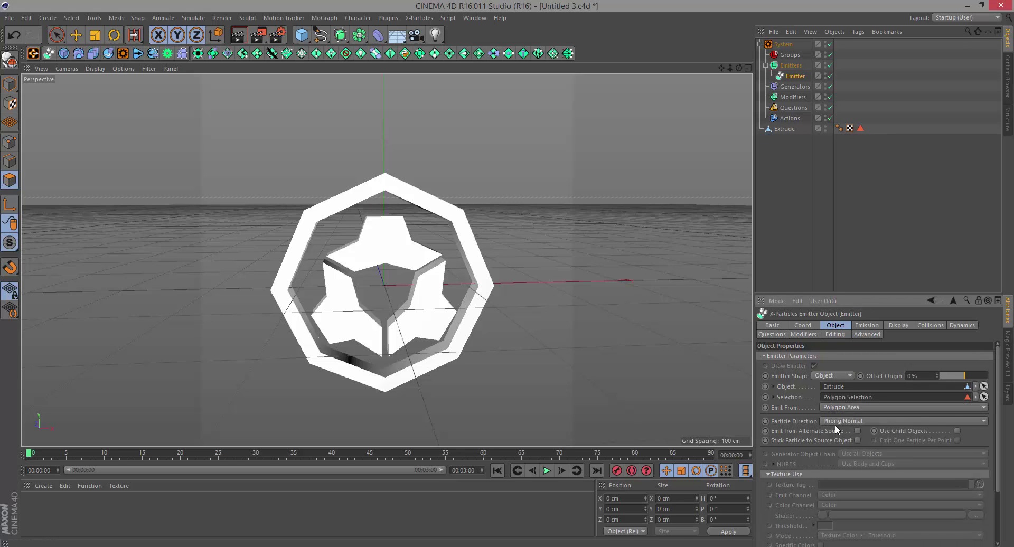
click(550, 471)
click(495, 471)
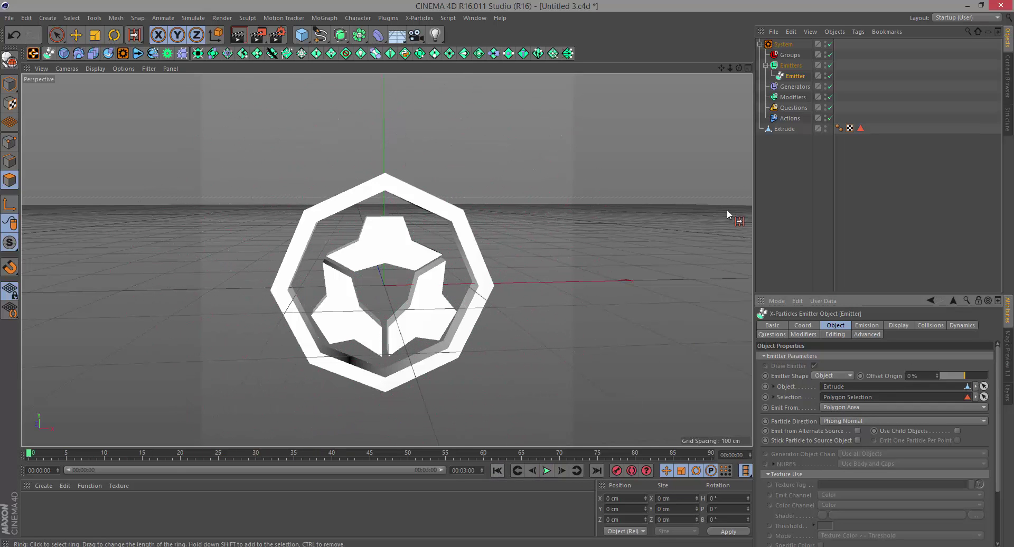
Add an X-Particles Collider tag to the Extrude object, play the simulation and return to the first frame.
click(786, 129)
right_click(786, 129)
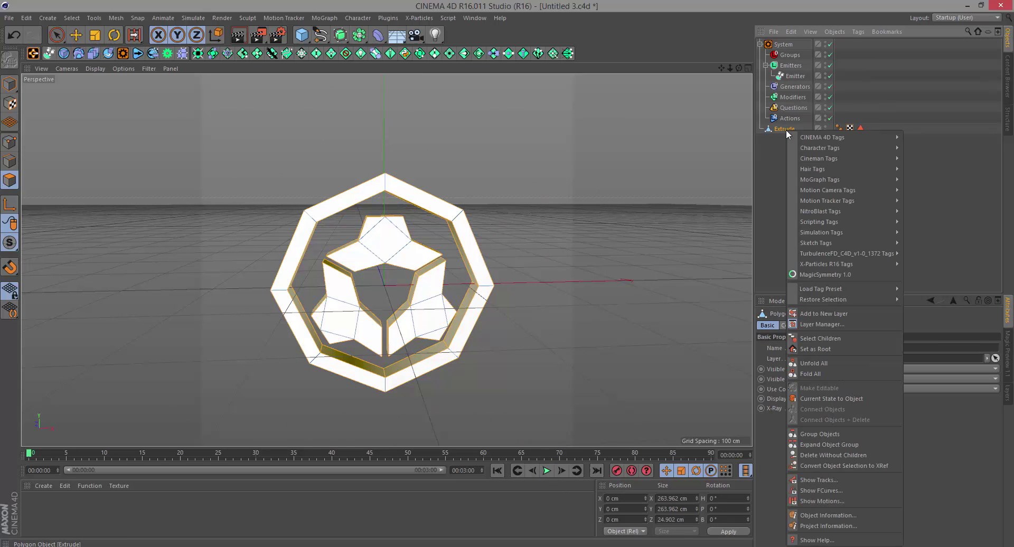
mouse_move(828, 239)
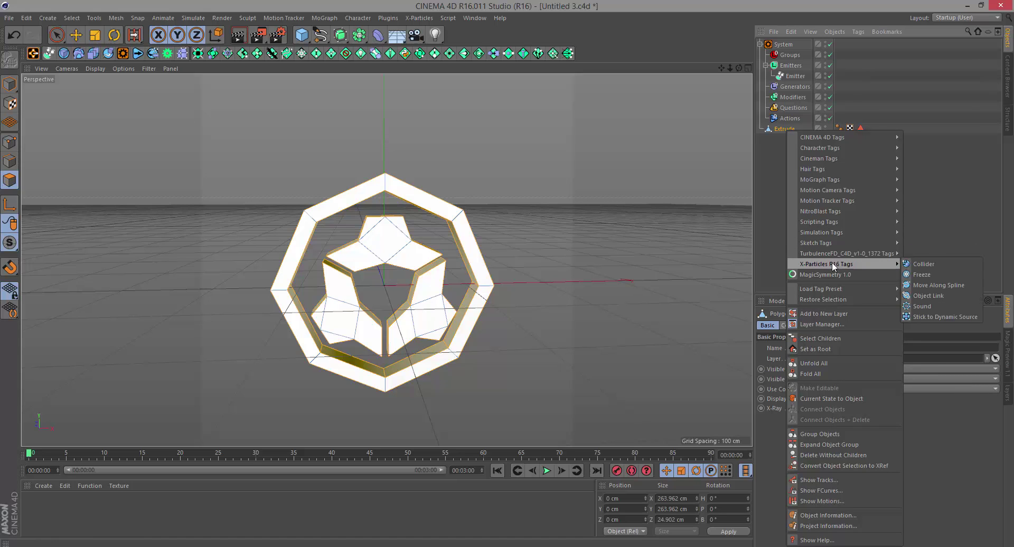
click(922, 264)
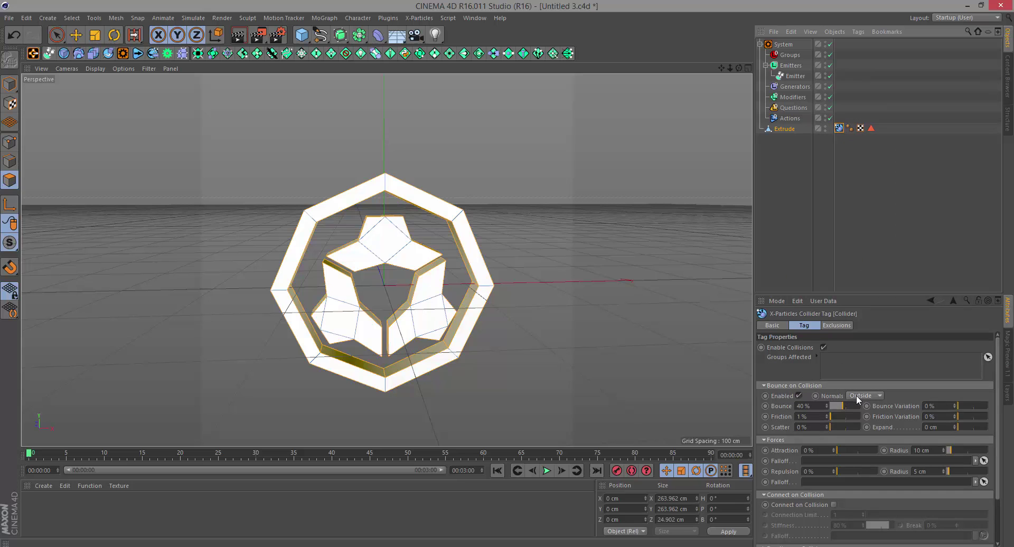
click(546, 472)
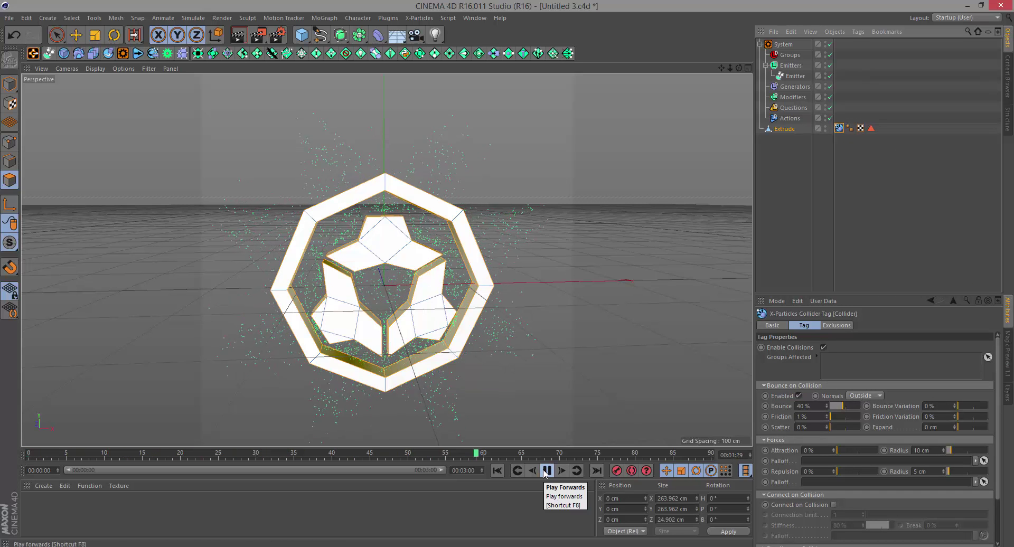
click(543, 470)
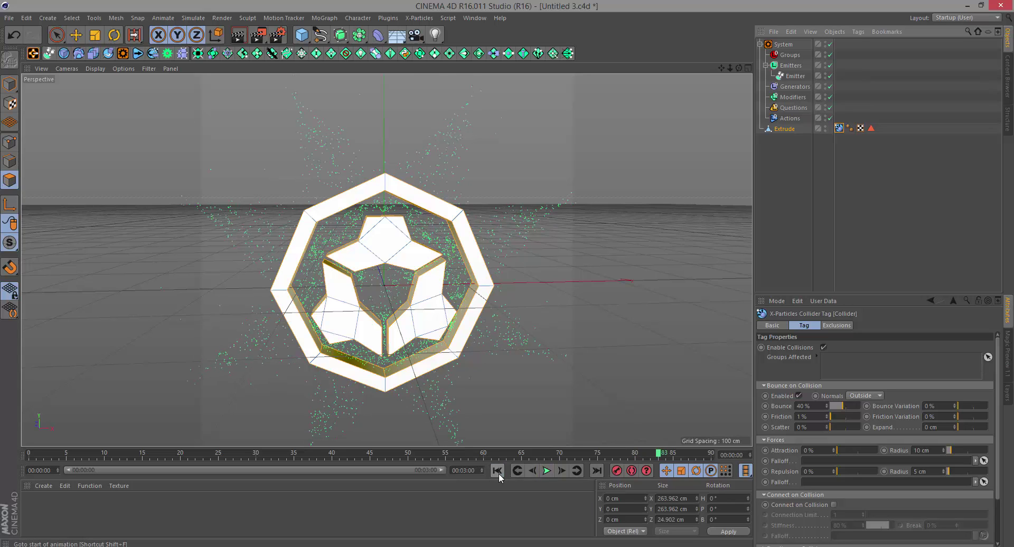
click(497, 472)
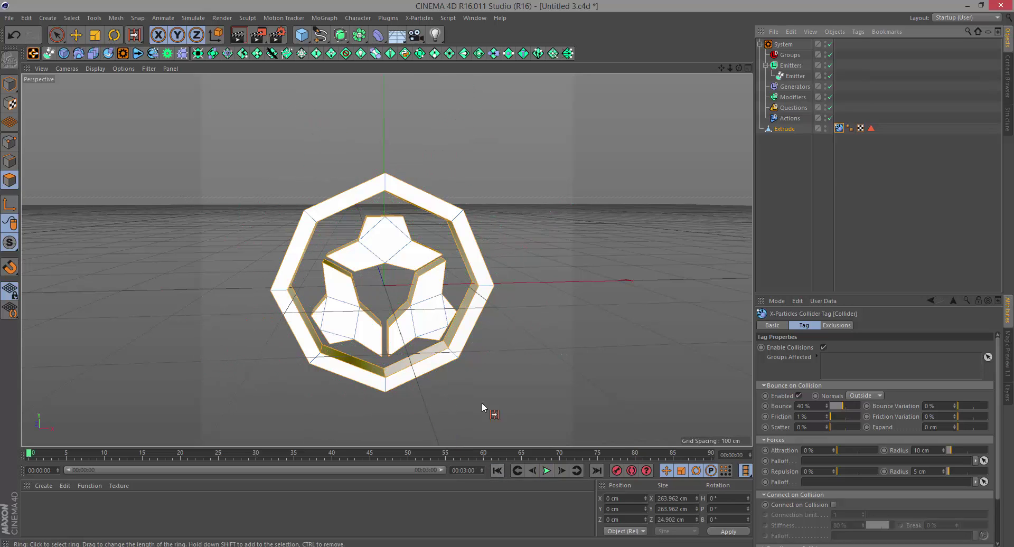
Add a Turbulence modifier to the particle system, preview its effect and return to the first frame.
click(783, 45)
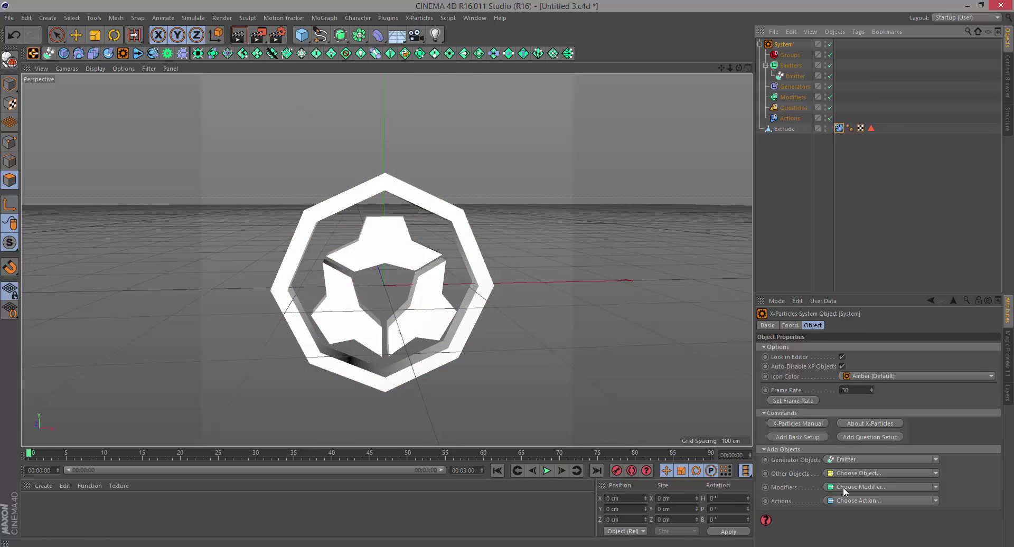
click(935, 487)
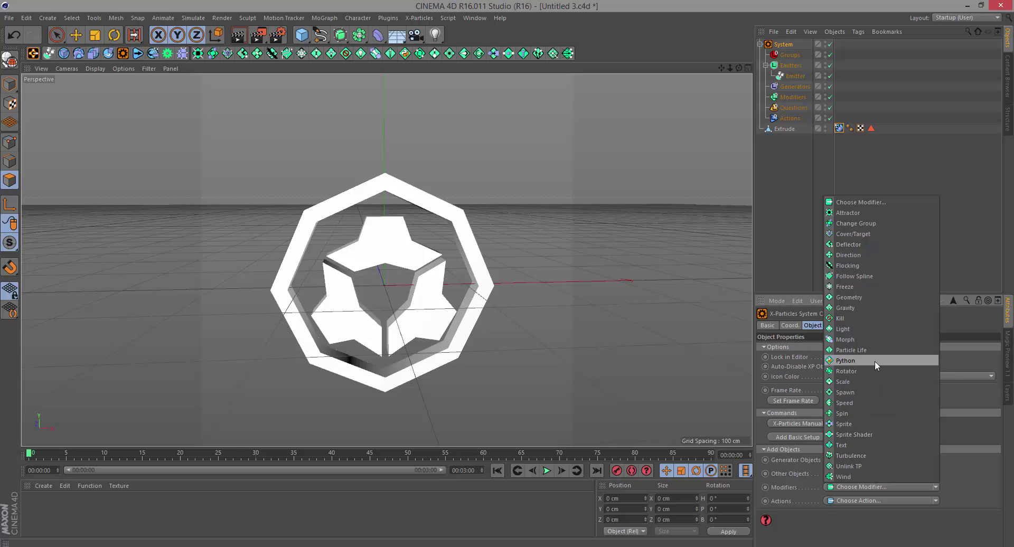
click(842, 455)
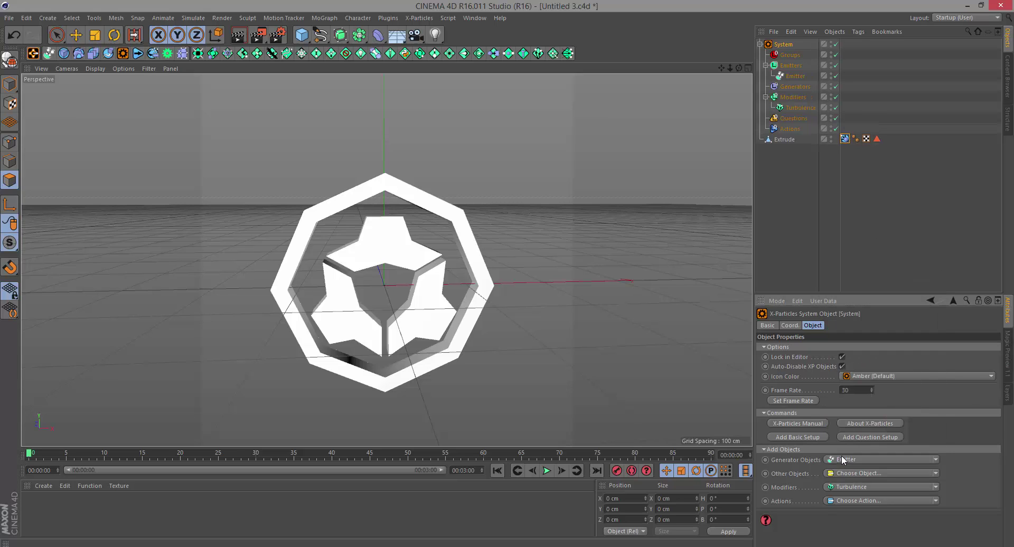
click(546, 472)
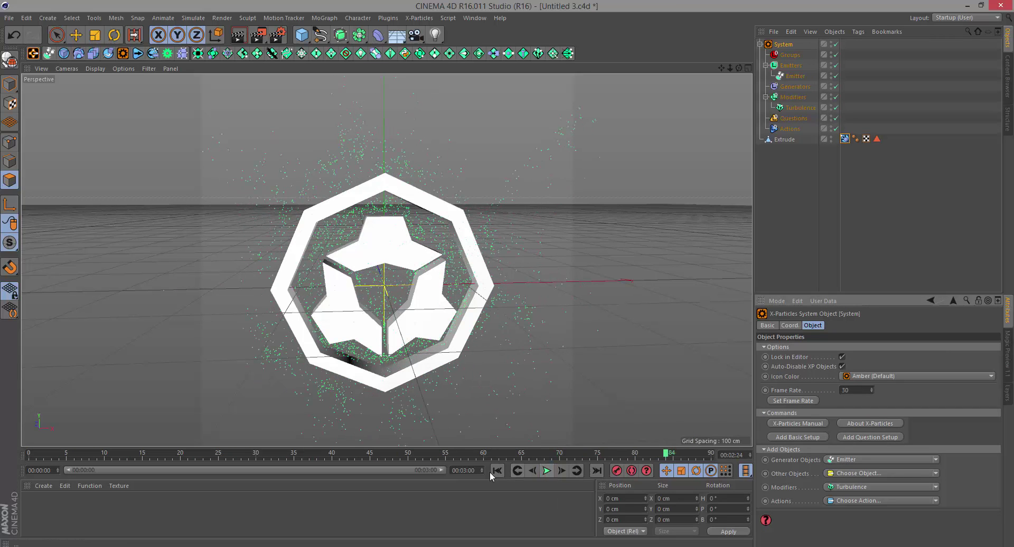
click(495, 471)
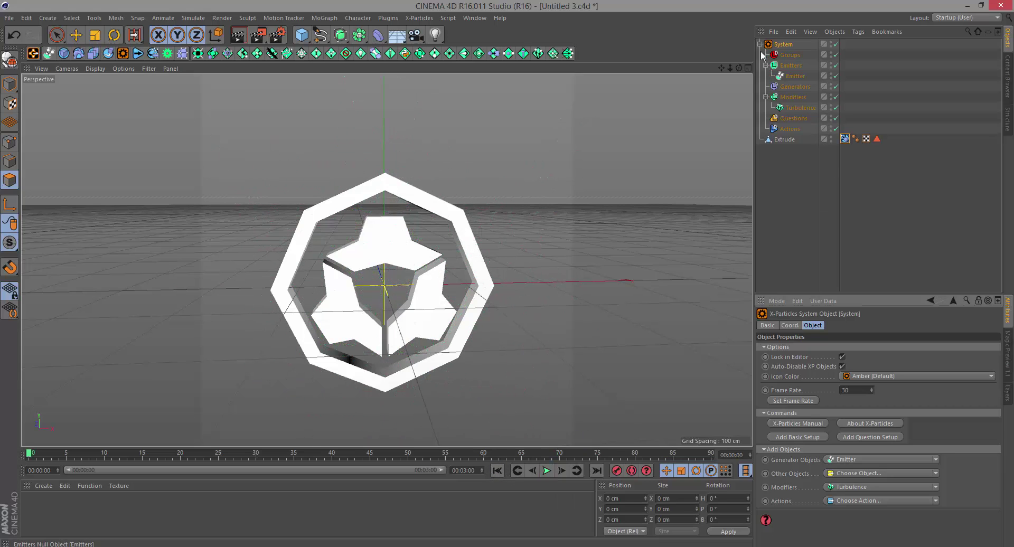
Add a camera as the active view and set its H and P rotation to 0°.
click(416, 35)
click(835, 44)
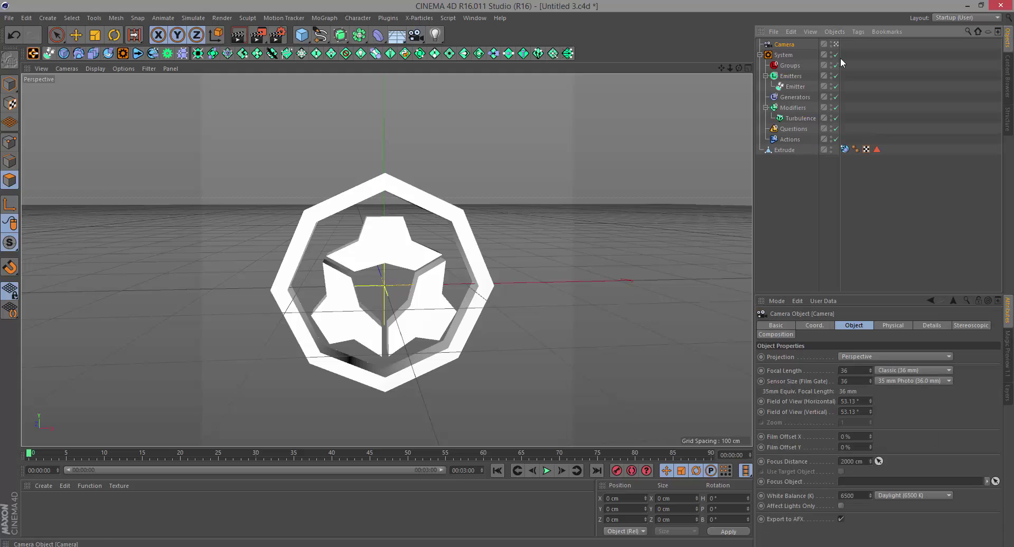
click(816, 324)
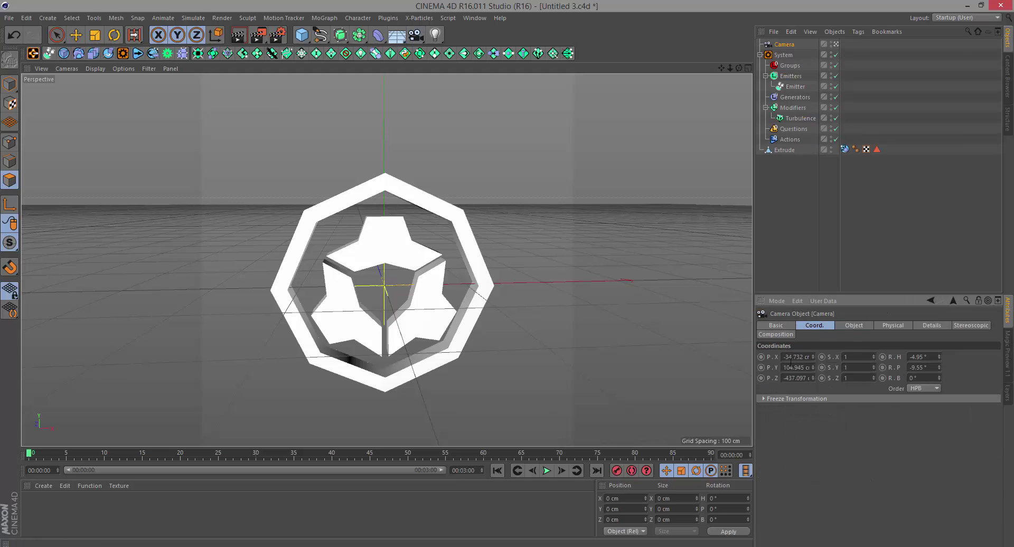
click(934, 357)
text(0)
click(933, 367)
text(0)
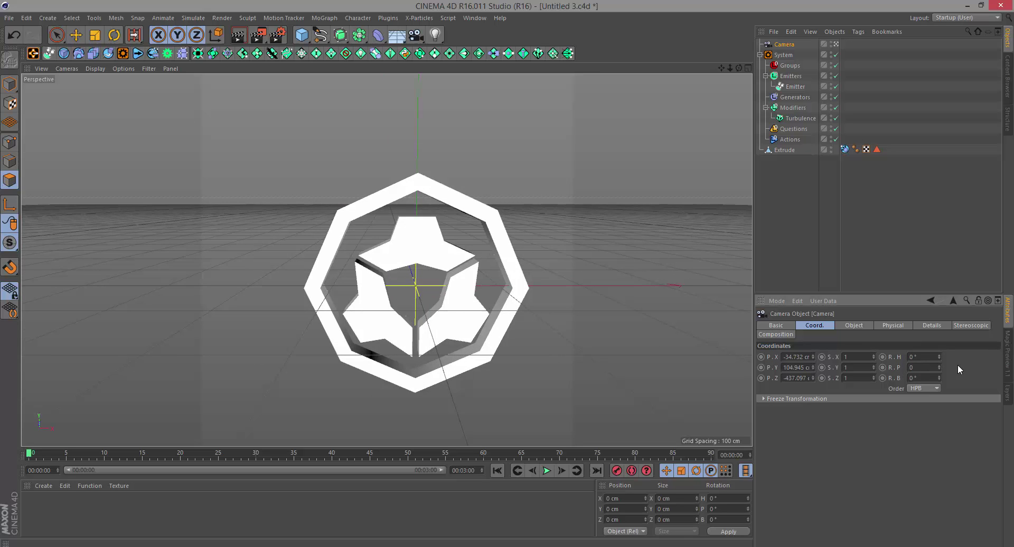
key(Return)
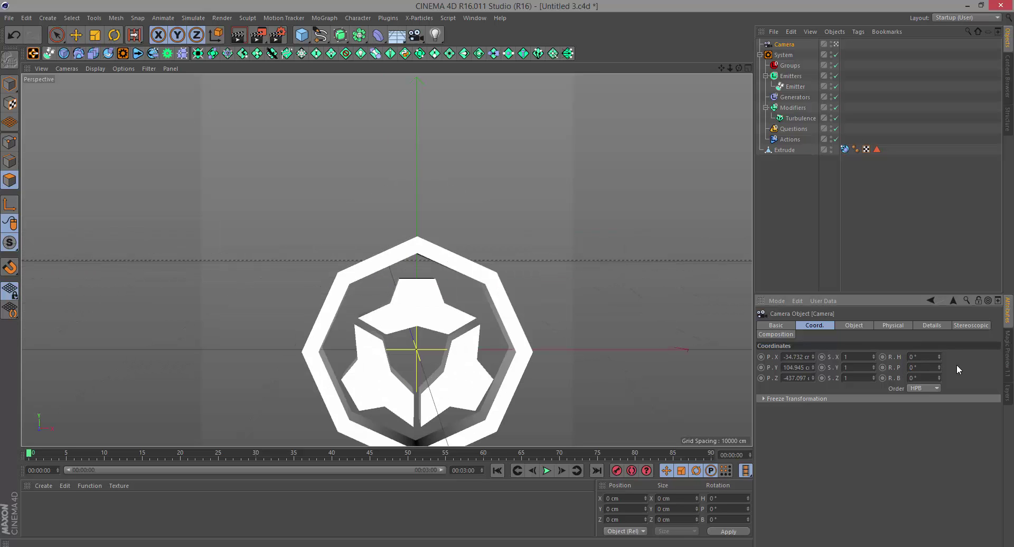
Center the camera on the emblem by setting its X and Y position to 0 cm.
click(796, 357)
text(0)
click(801, 367)
text(0)
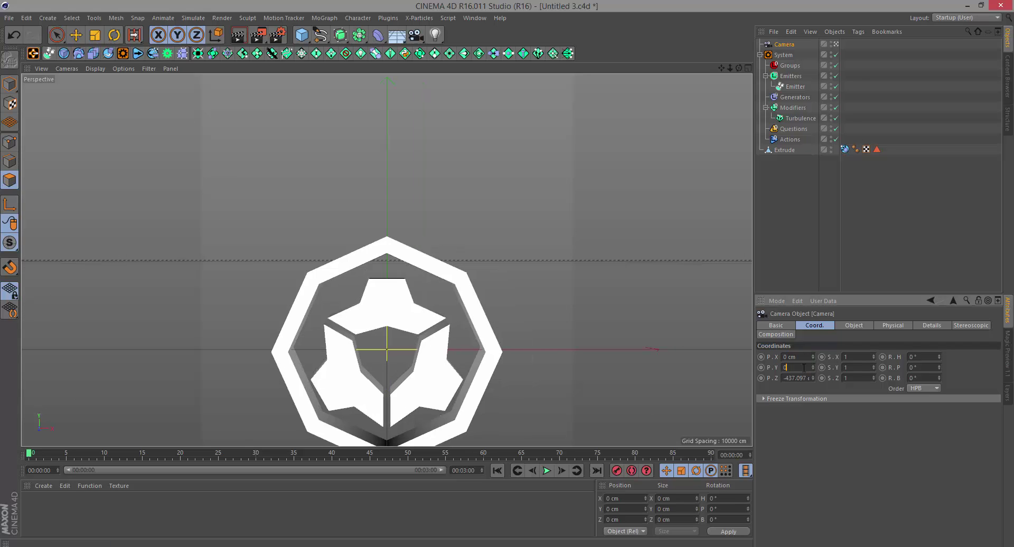
key(Return)
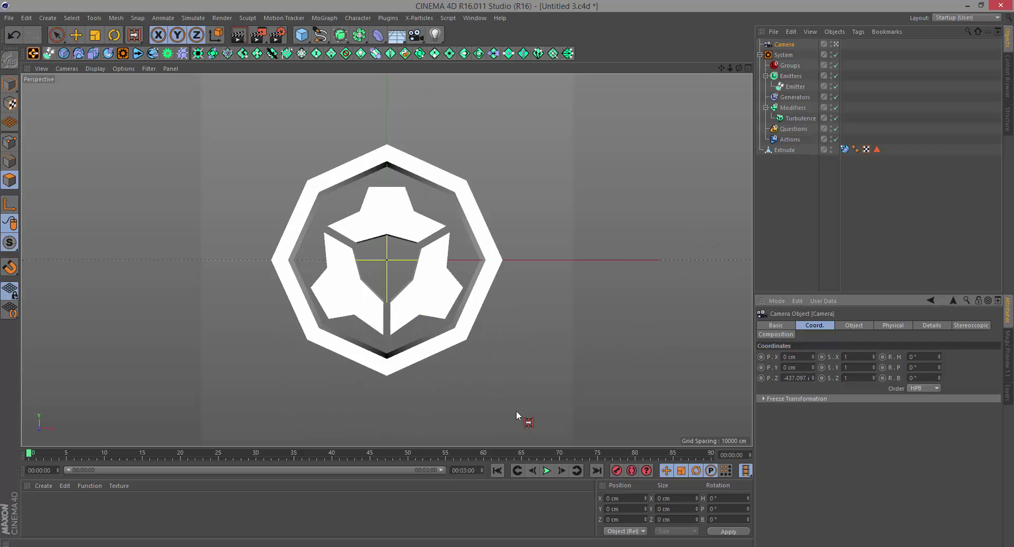
Hide the Extrude object in both the editor and the render, preview the particle animation and return to the first frame.
click(548, 471)
click(497, 470)
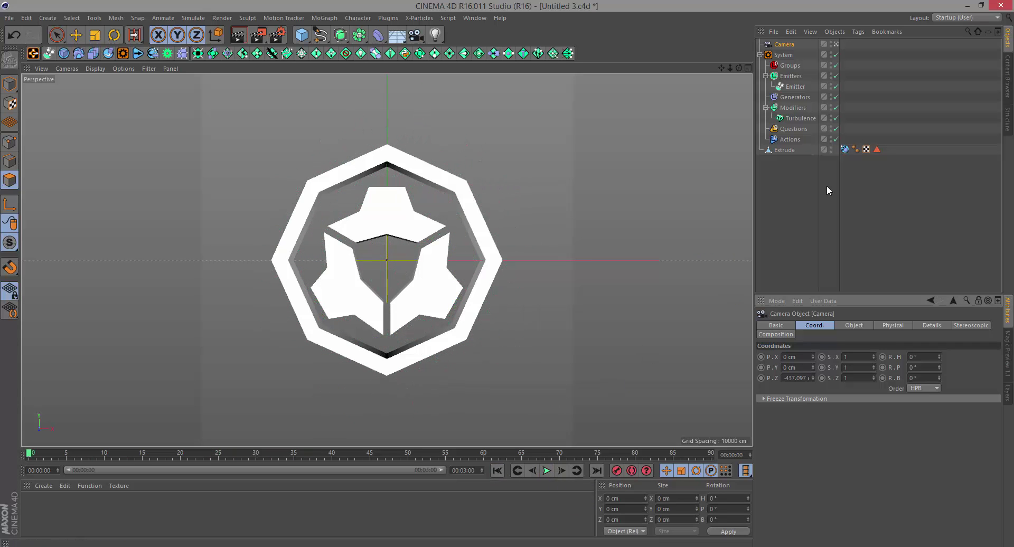
click(831, 148)
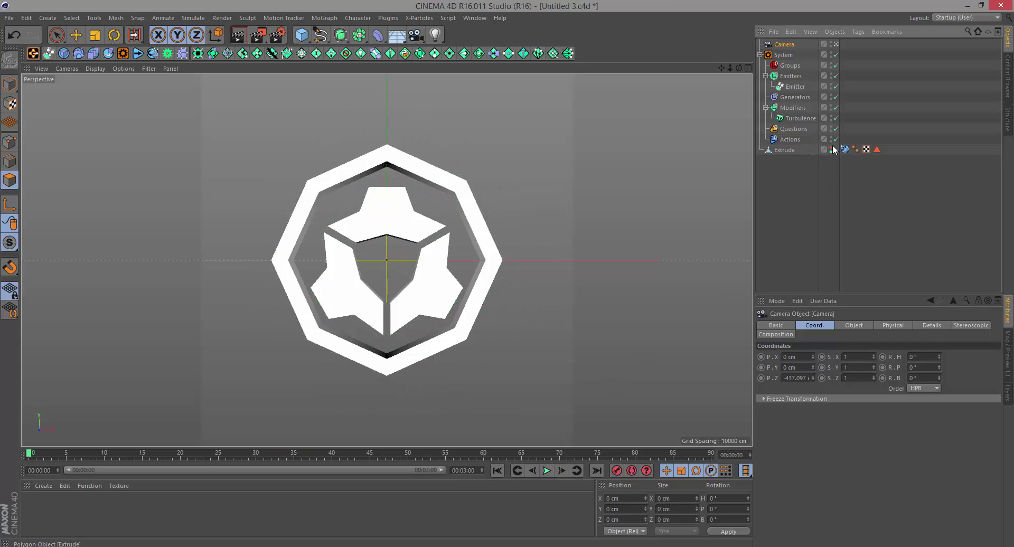
click(832, 149)
click(547, 472)
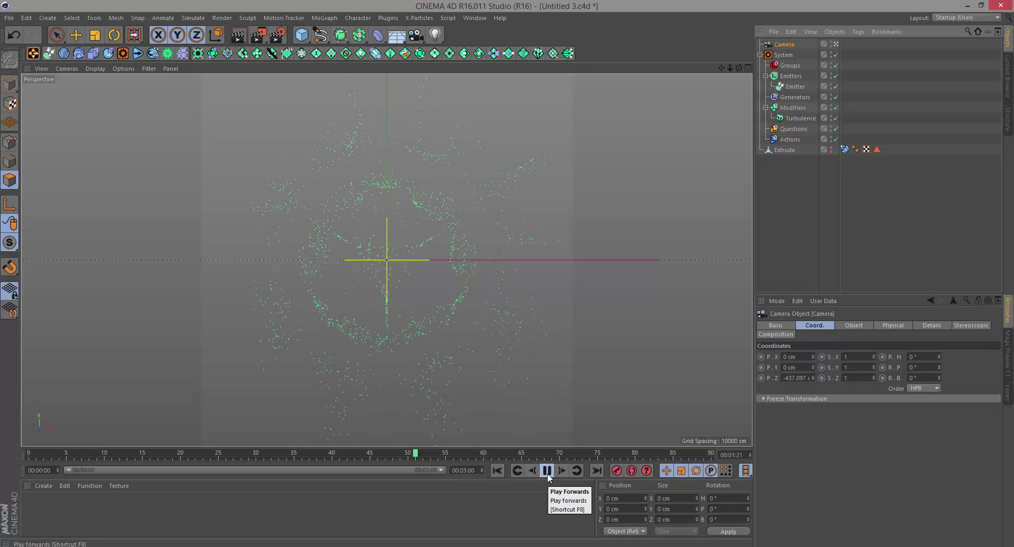
click(547, 472)
click(497, 470)
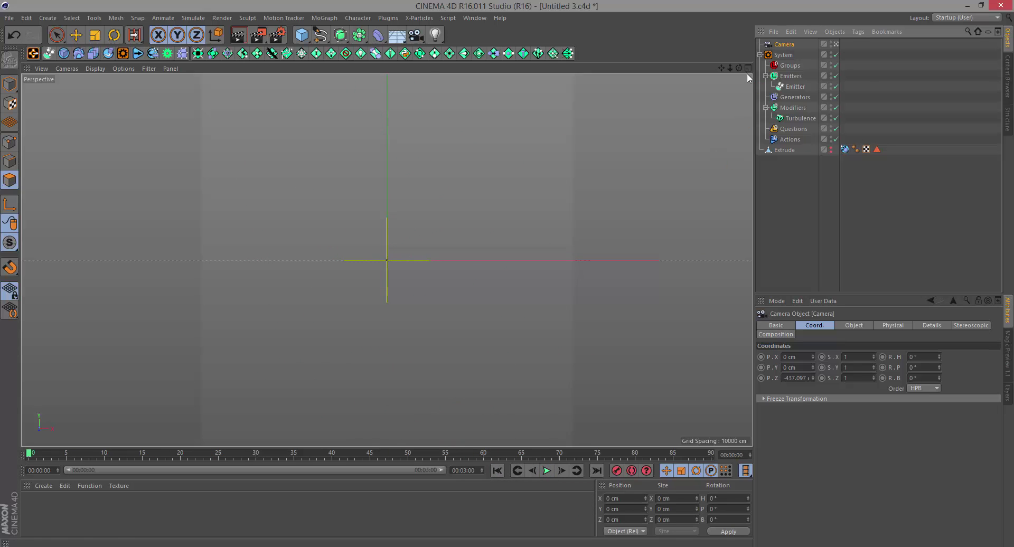
Add a Trails generator to the X-Particles System and play the simulation to near the end of the timeline.
click(781, 55)
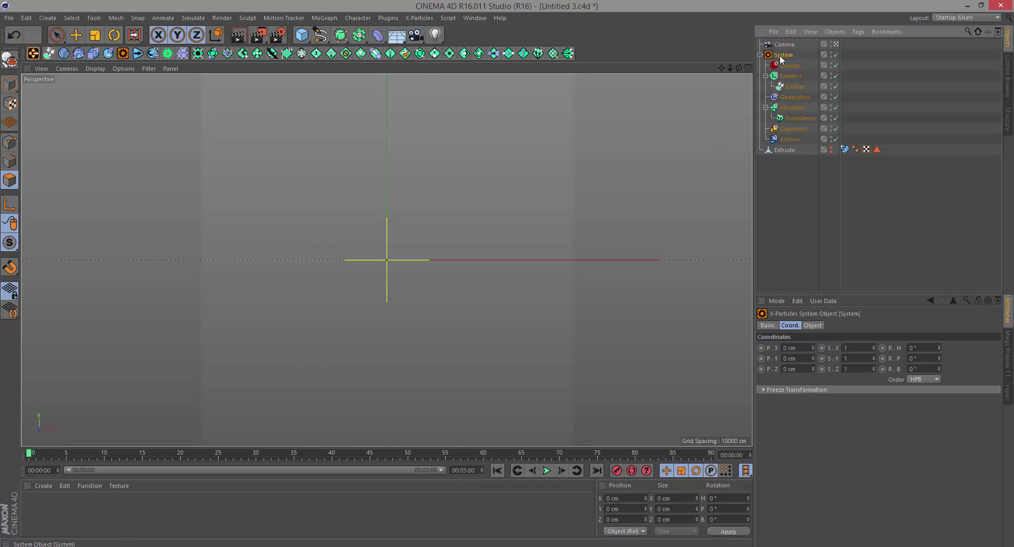
click(816, 326)
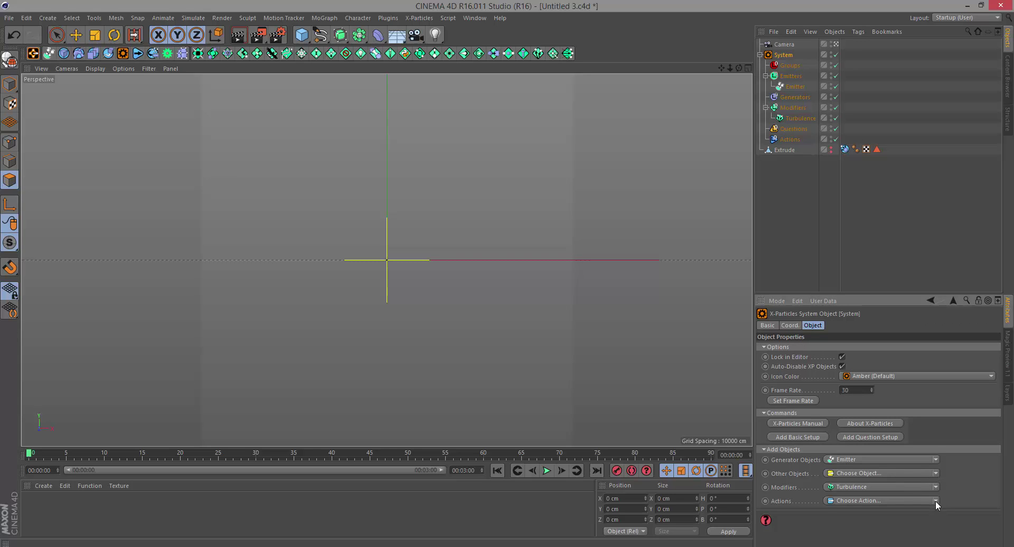
click(938, 462)
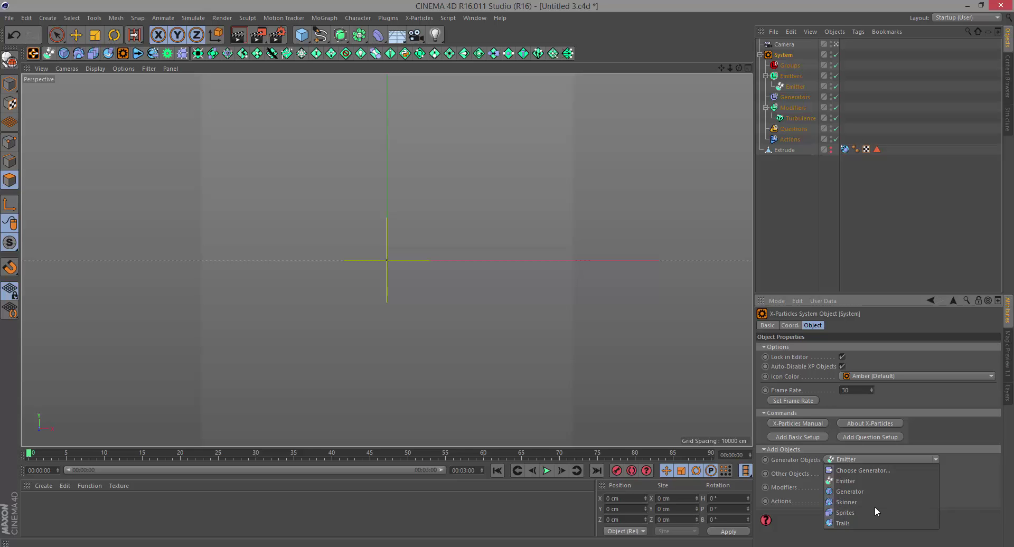
click(858, 524)
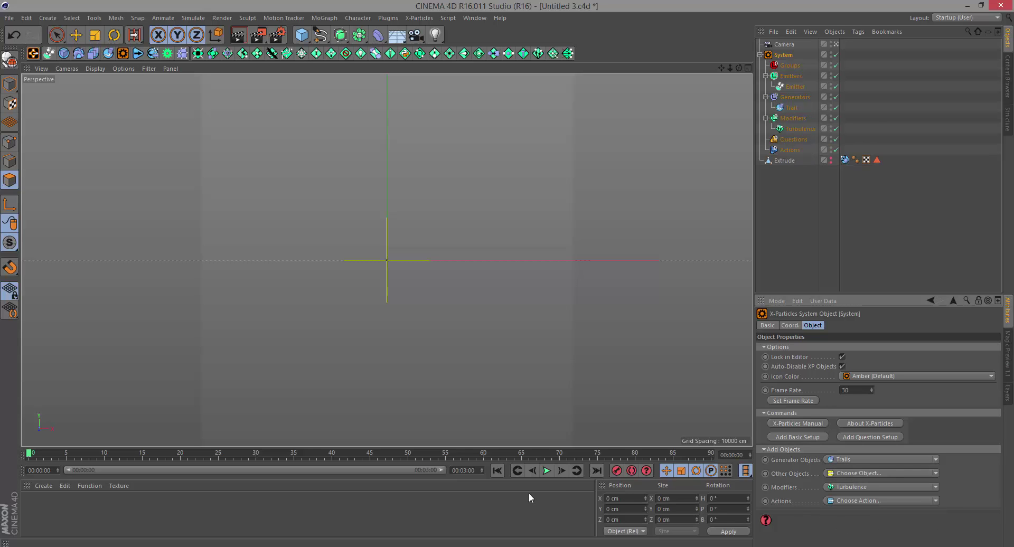
click(545, 469)
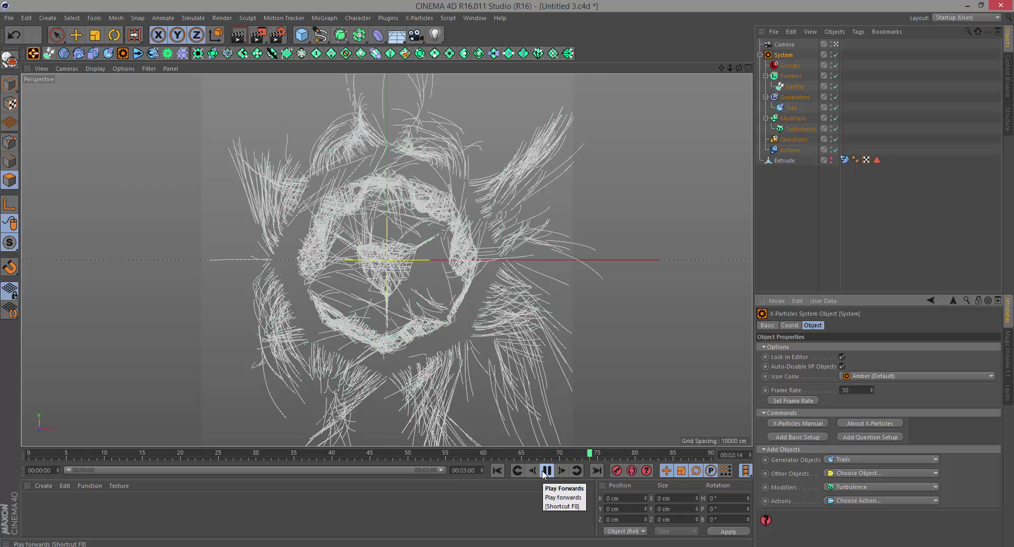
click(542, 471)
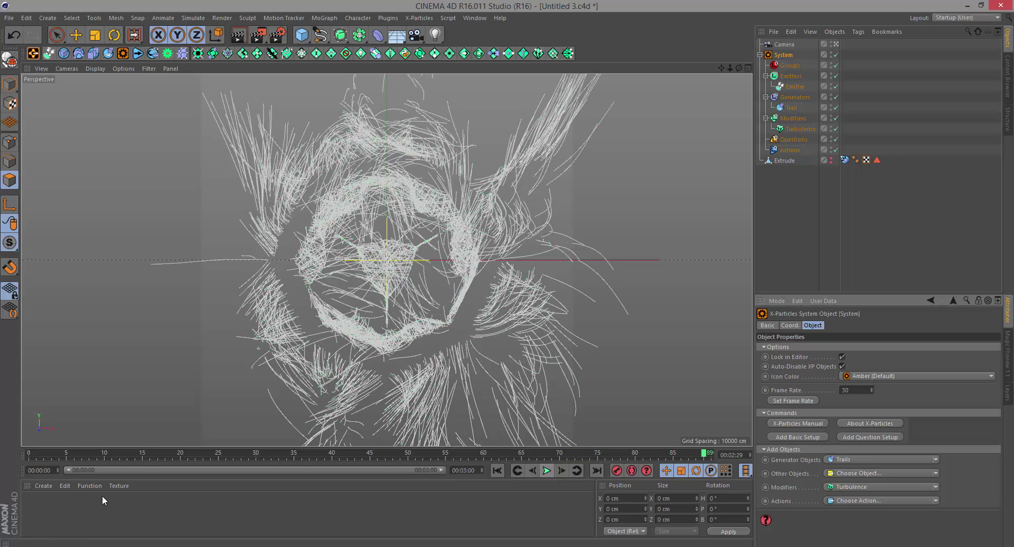
Create a Hair Material and set its root thickness to 0.1 cm.
click(39, 487)
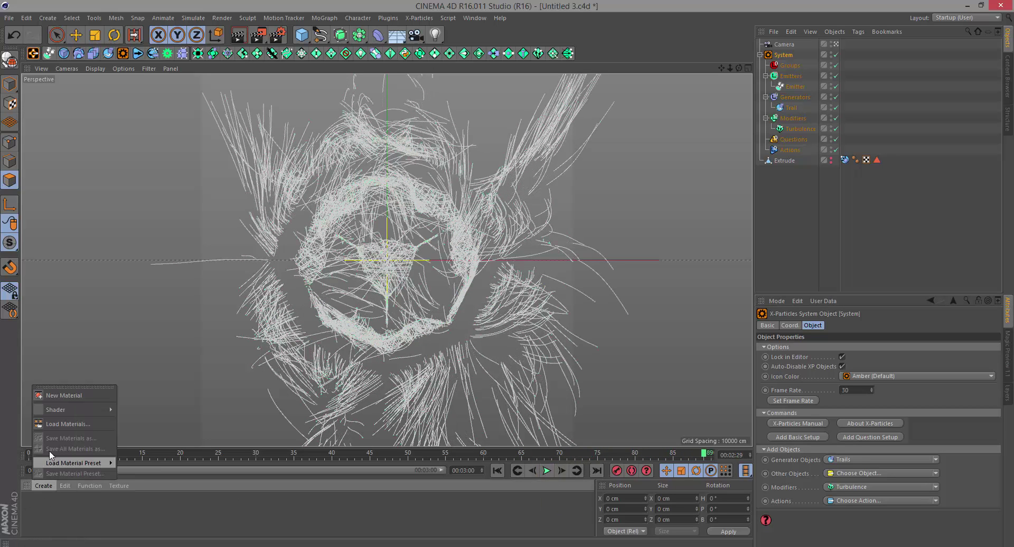
mouse_move(91, 406)
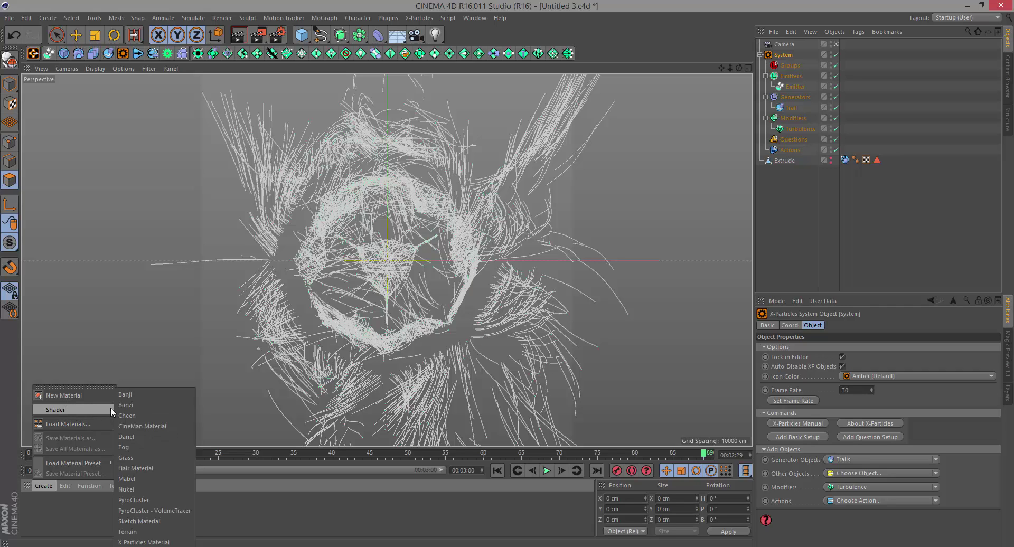
click(144, 467)
double_click(34, 504)
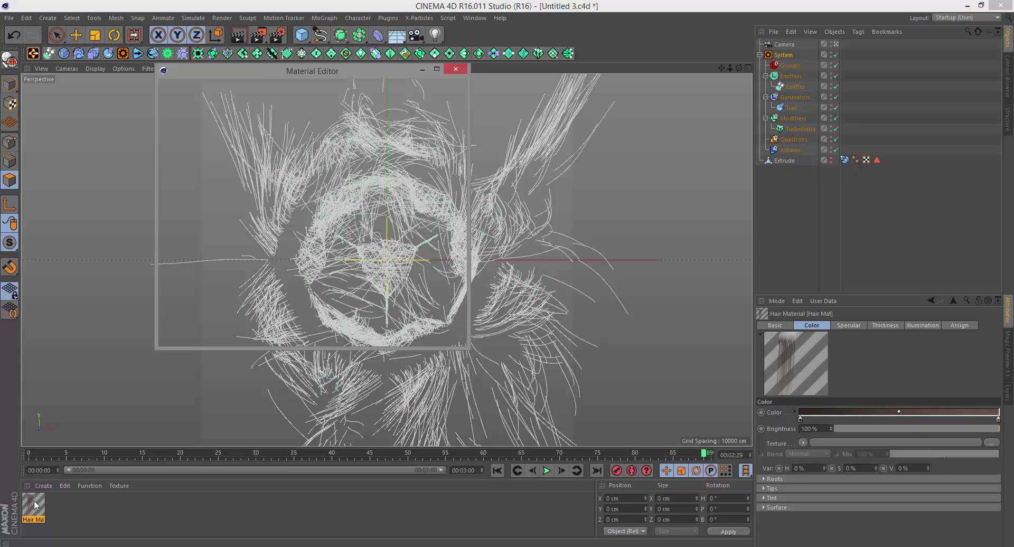
click(184, 222)
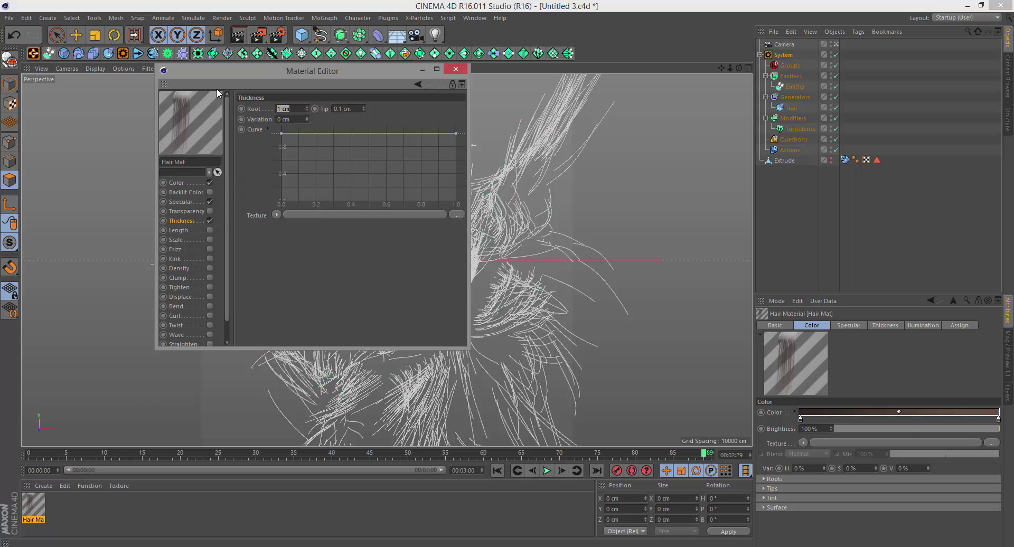
text(0.1)
Remove the end knot from the hair material's color gradient and set the remaining start knot to white.
click(180, 183)
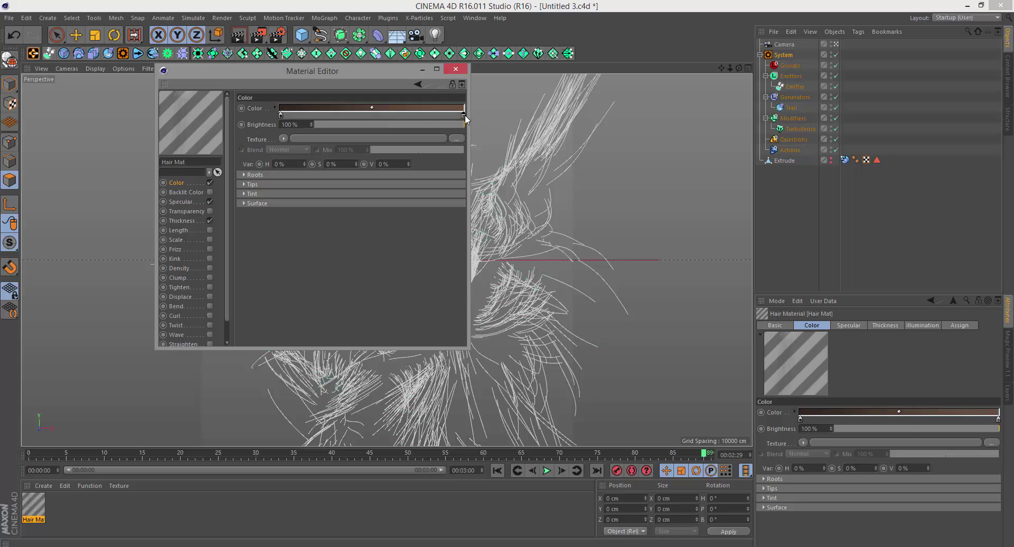
drag(463, 115, 465, 137)
double_click(282, 117)
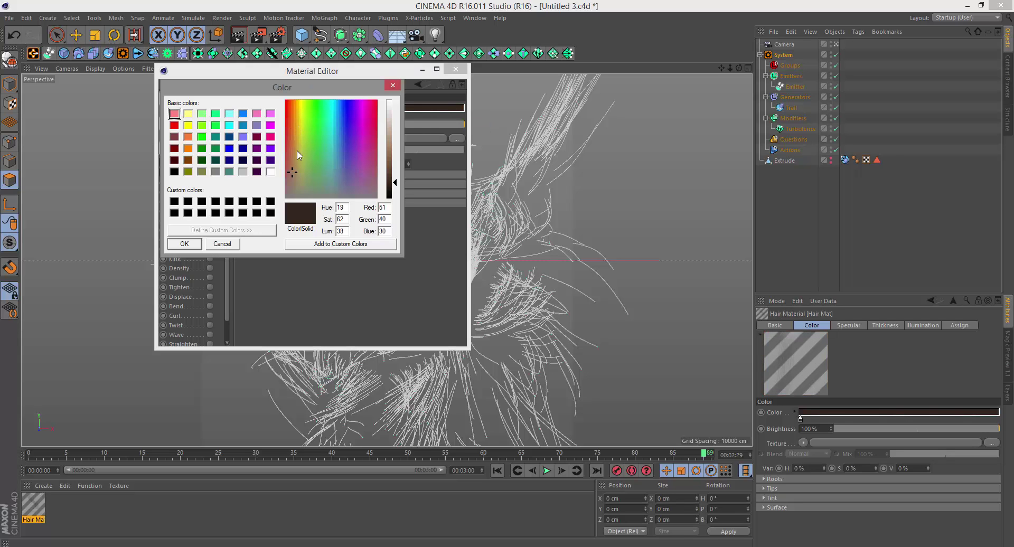
drag(390, 107, 398, 103)
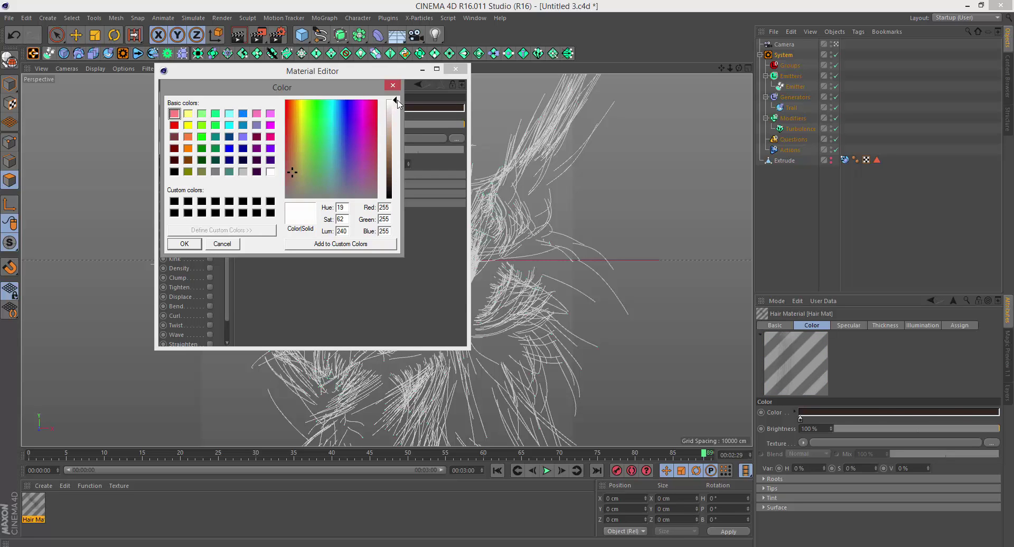
click(172, 246)
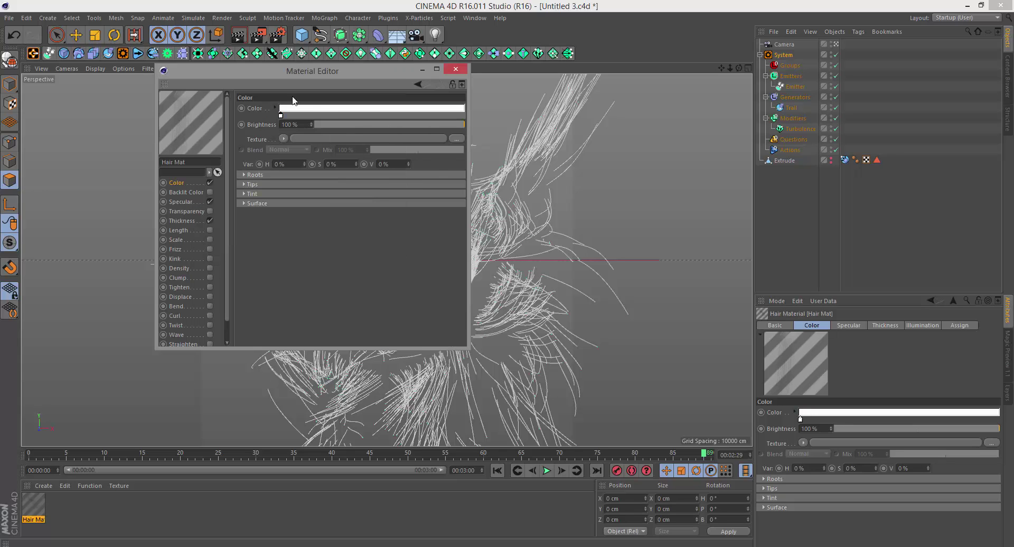
Add a gradient knot about a third of the way along and color it blue (RGB 17, 1, 214).
click(326, 114)
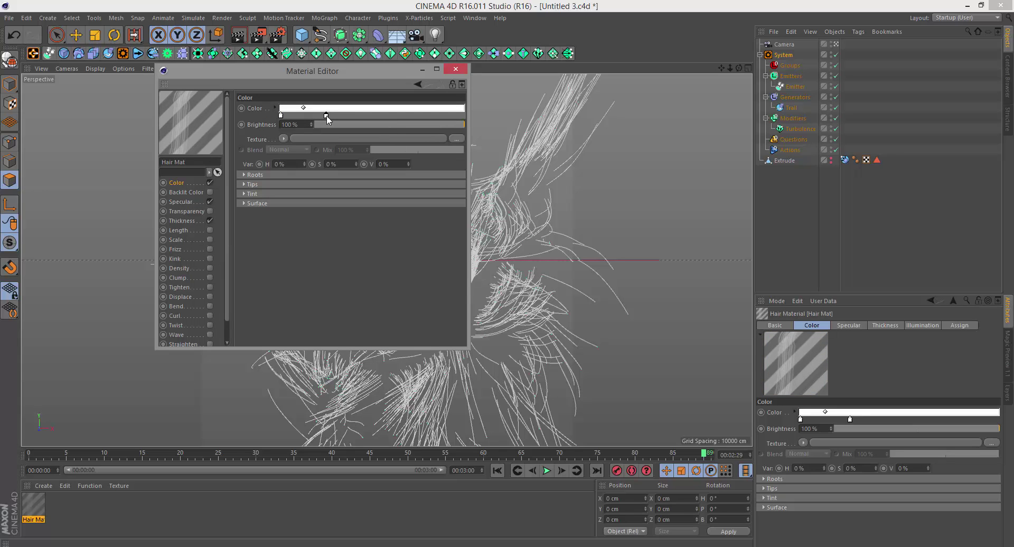
double_click(339, 116)
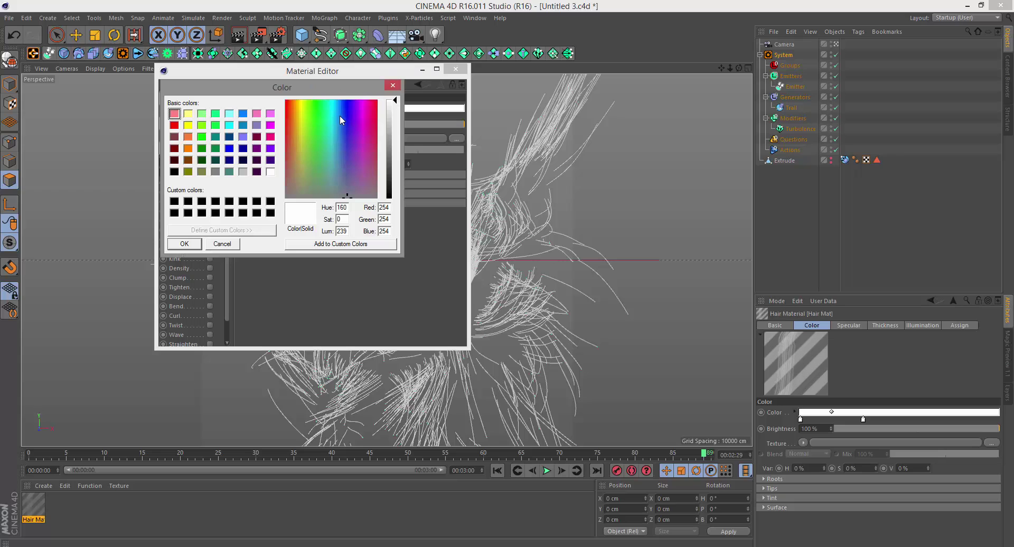
drag(354, 101, 397, 158)
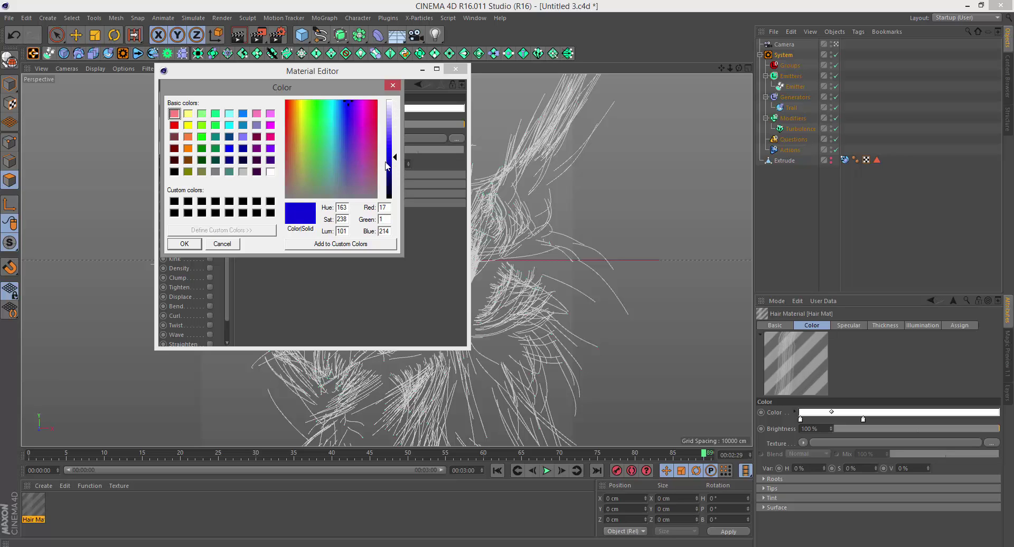
click(184, 243)
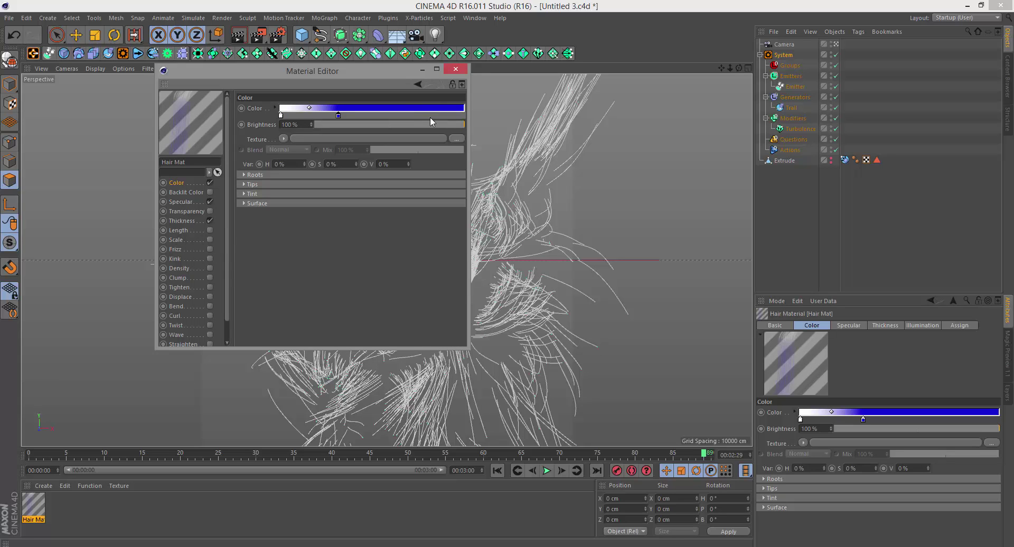
Add a third gradient knot between the blue knot and the gradient's end and color it light purple.
double_click(406, 114)
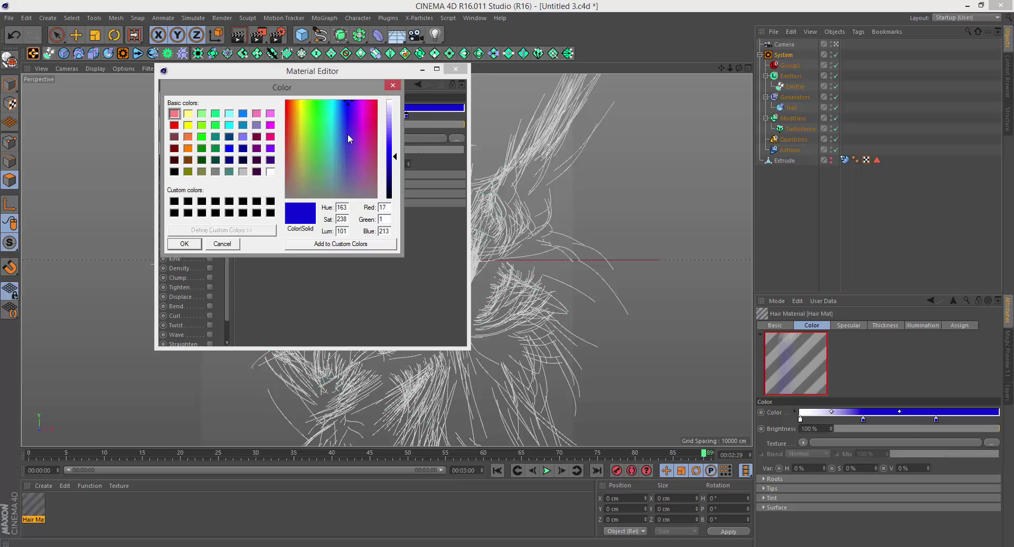
mouse_move(354, 137)
mouse_down()
mouse_move(363, 154)
mouse_move(357, 110)
mouse_move(357, 129)
mouse_up()
drag(394, 157, 394, 116)
click(181, 245)
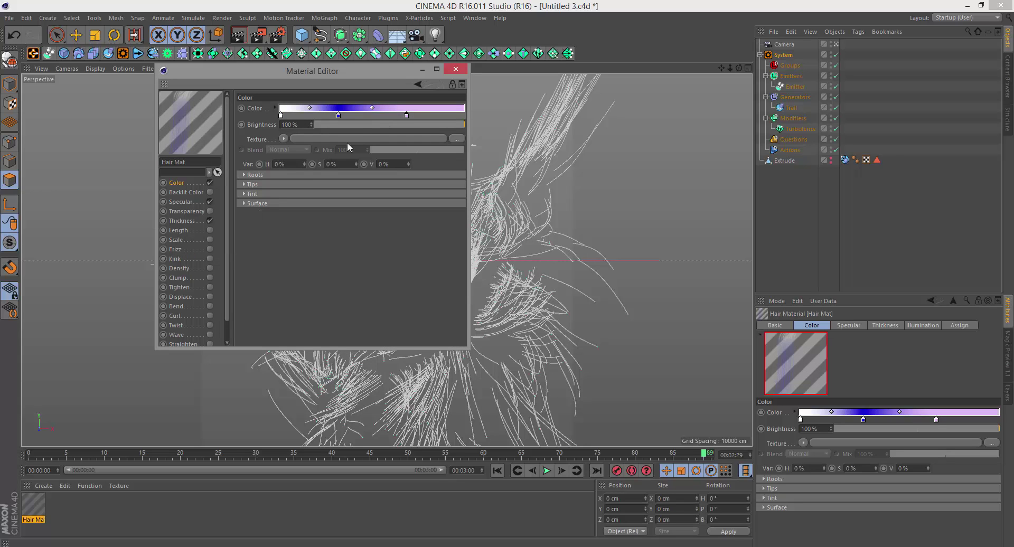
Shift the blue knot to near the middle of the gradient, recolor the third knot a deeper purple and close the material.
drag(338, 115, 365, 121)
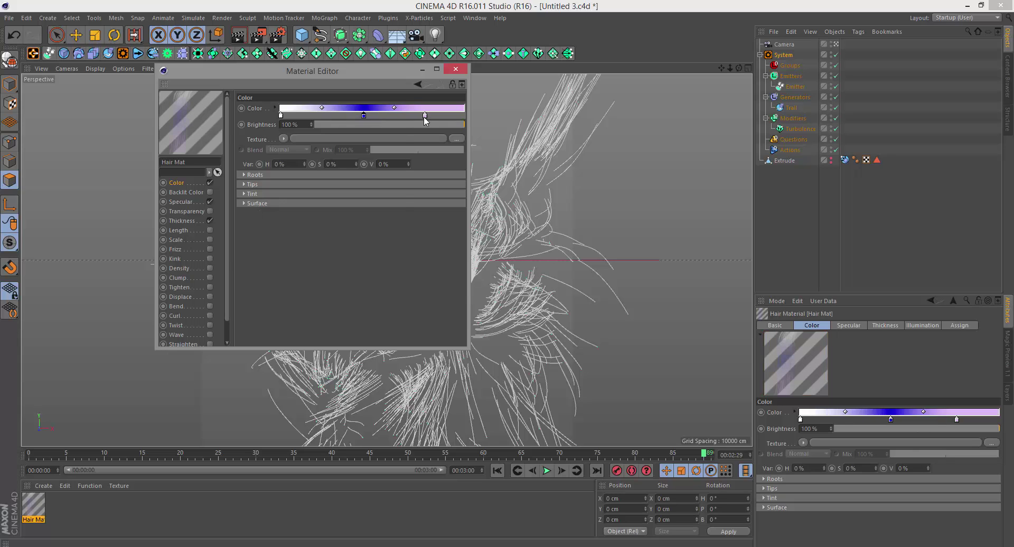
double_click(425, 116)
drag(394, 123, 397, 145)
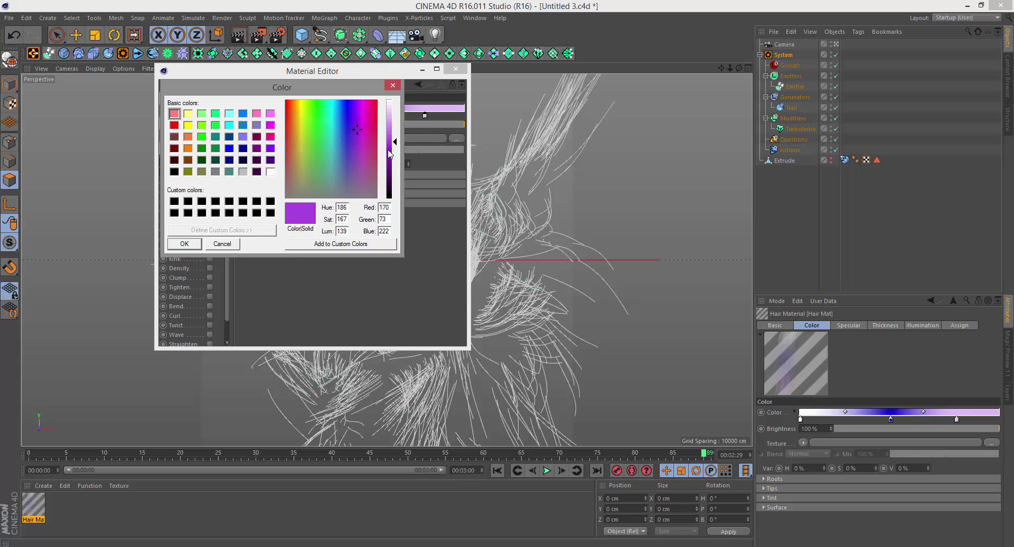
click(173, 246)
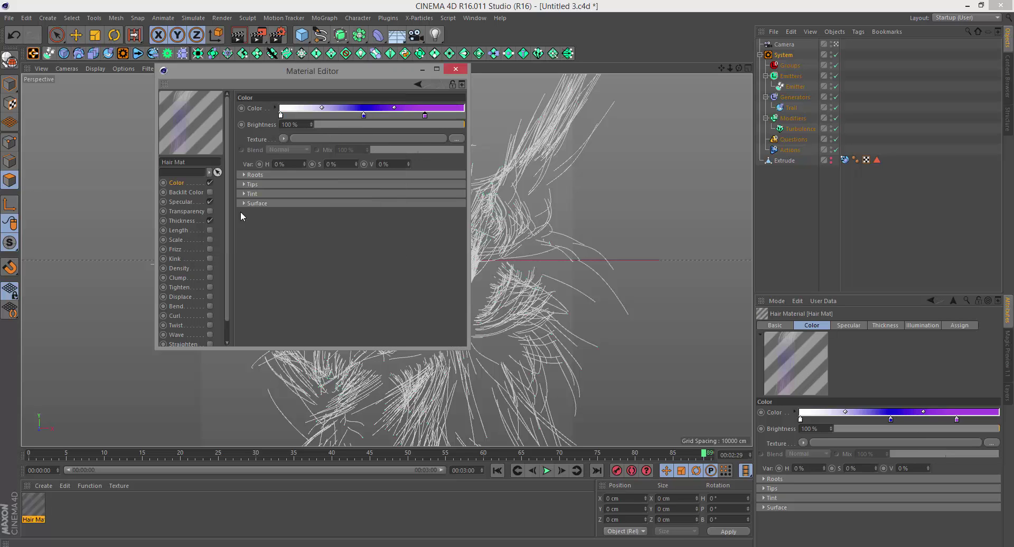
click(455, 69)
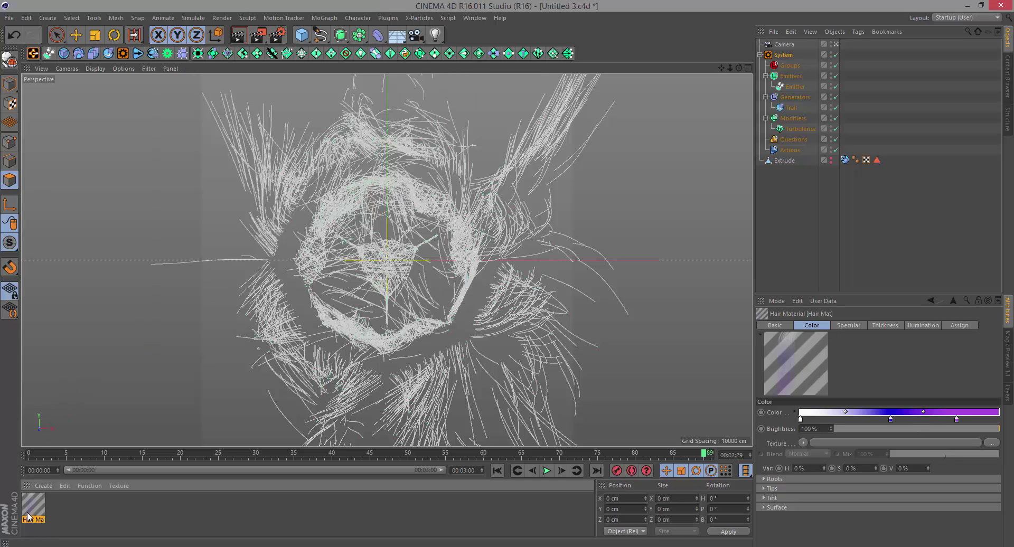
Apply the hair material to the Trail object and render the active view.
drag(29, 517, 785, 108)
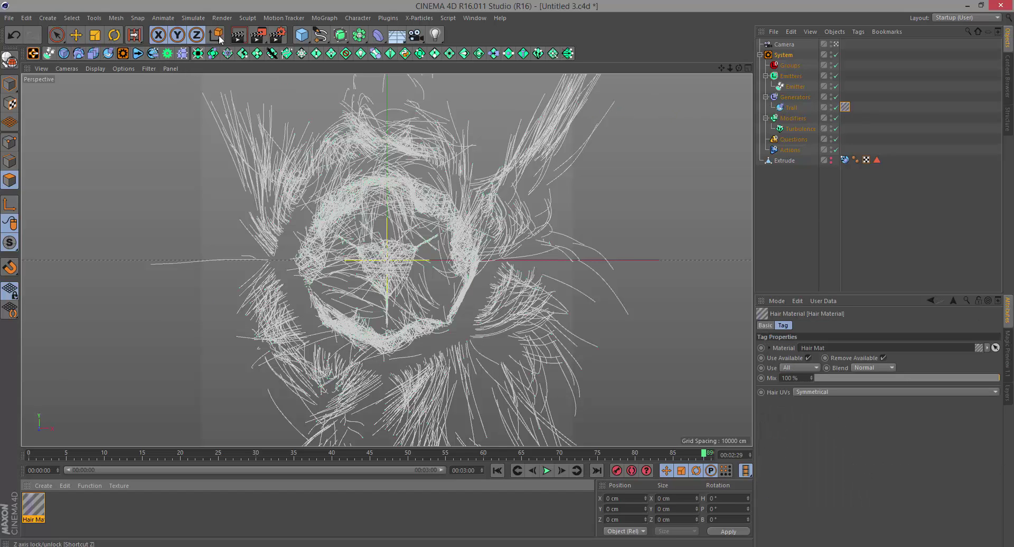
click(237, 36)
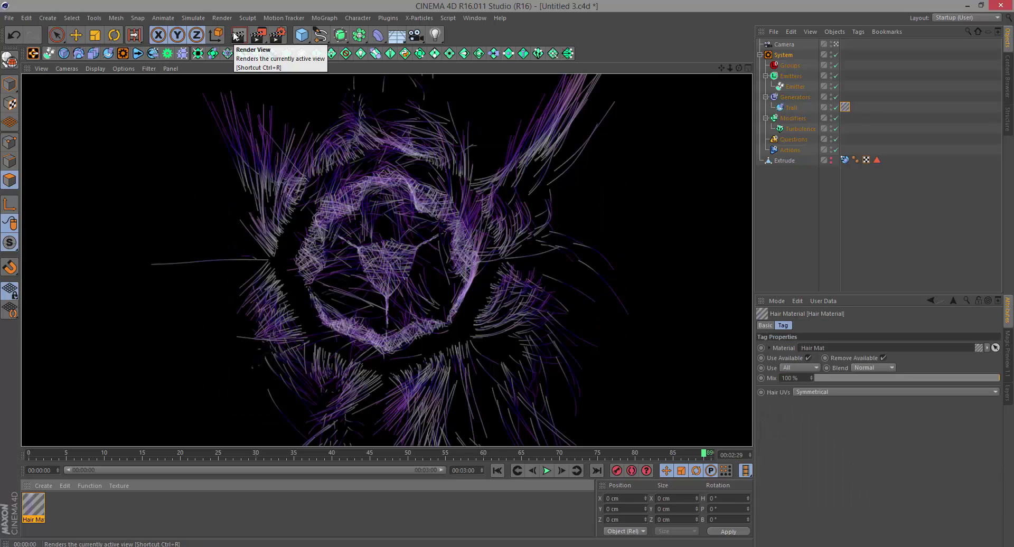